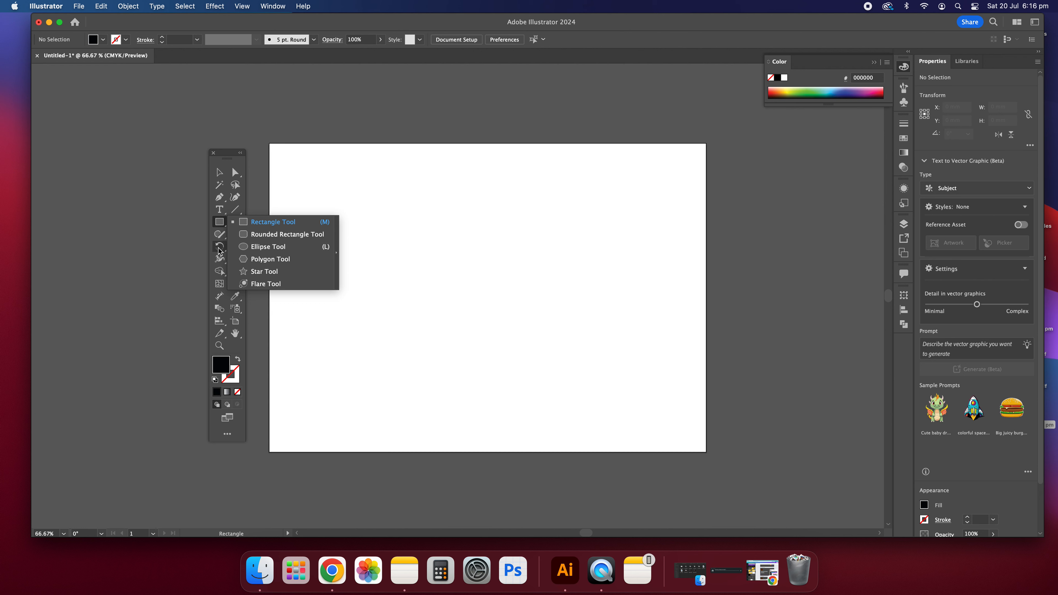
Choose the Ellipse tool from the shape-tools flyout
left_click(260, 250)
left_click_drag(348, 222, 442, 331)
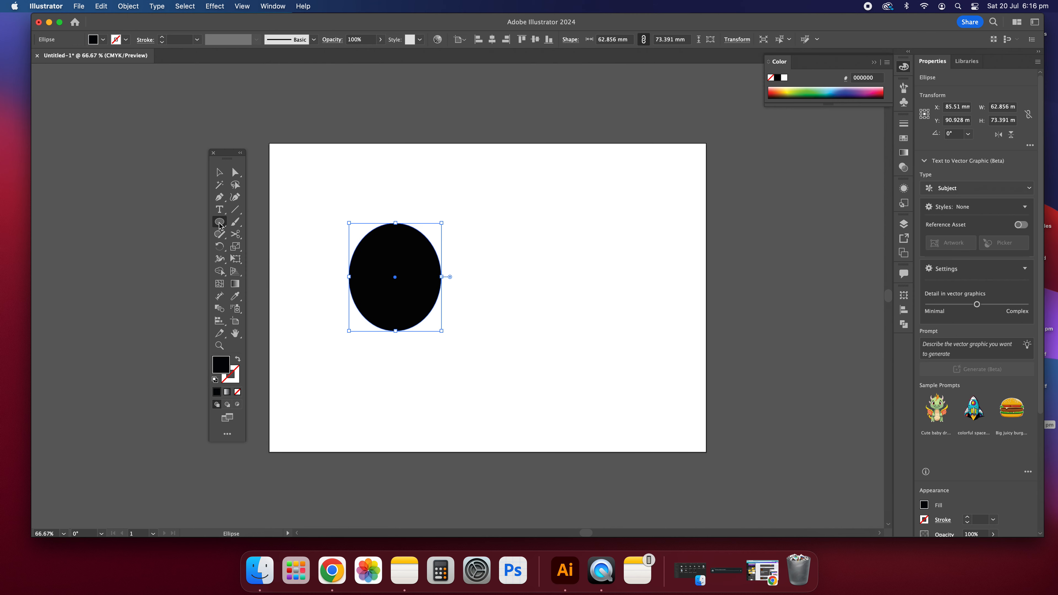
left_click(220, 173)
left_click(372, 225)
left_click_drag(498, 260, 338, 278)
key("Delete")
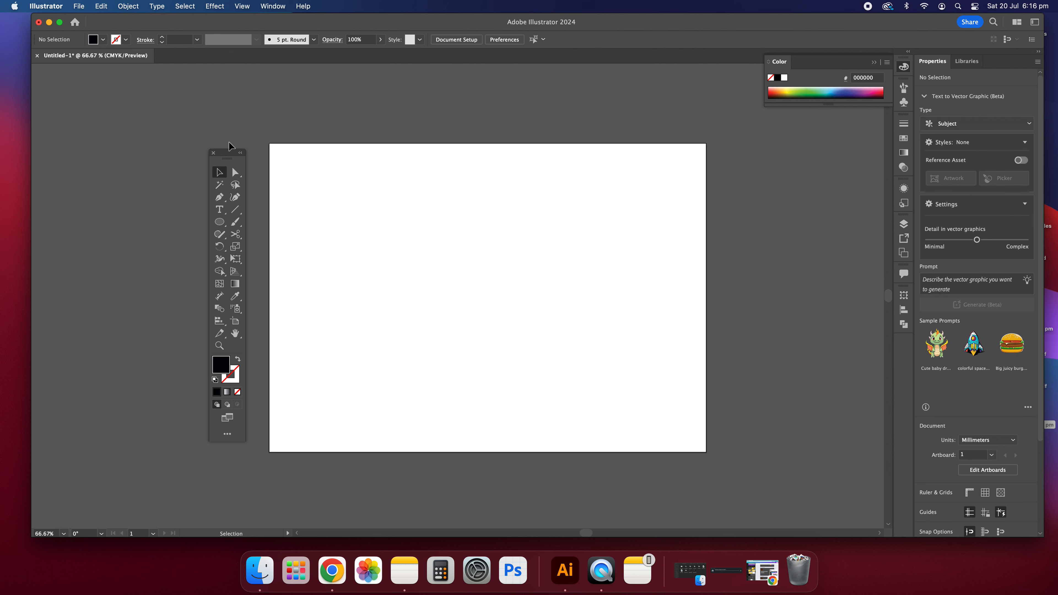
left_click(220, 223)
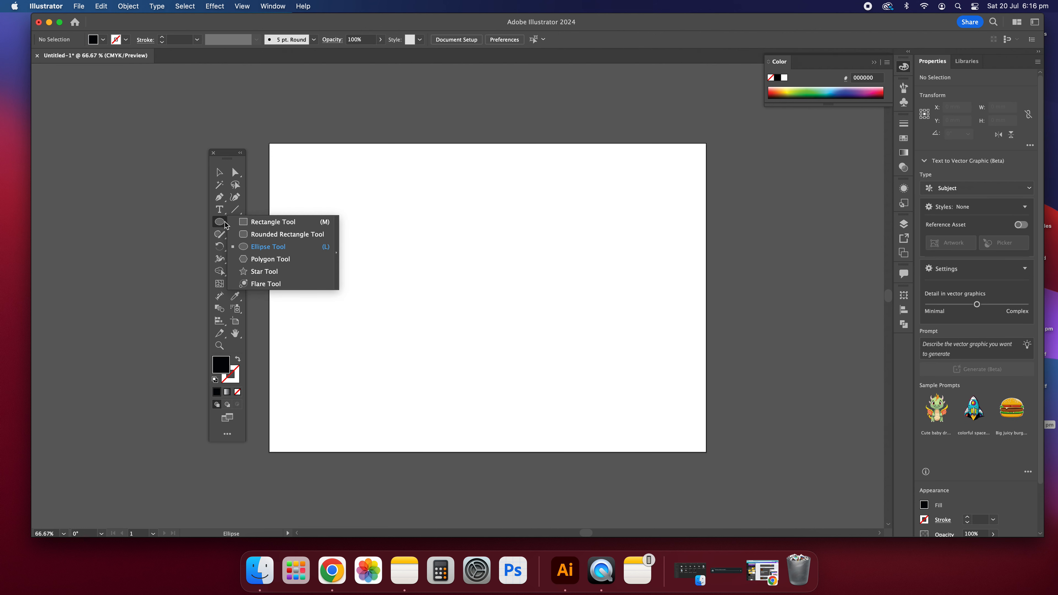
left_click(270, 226)
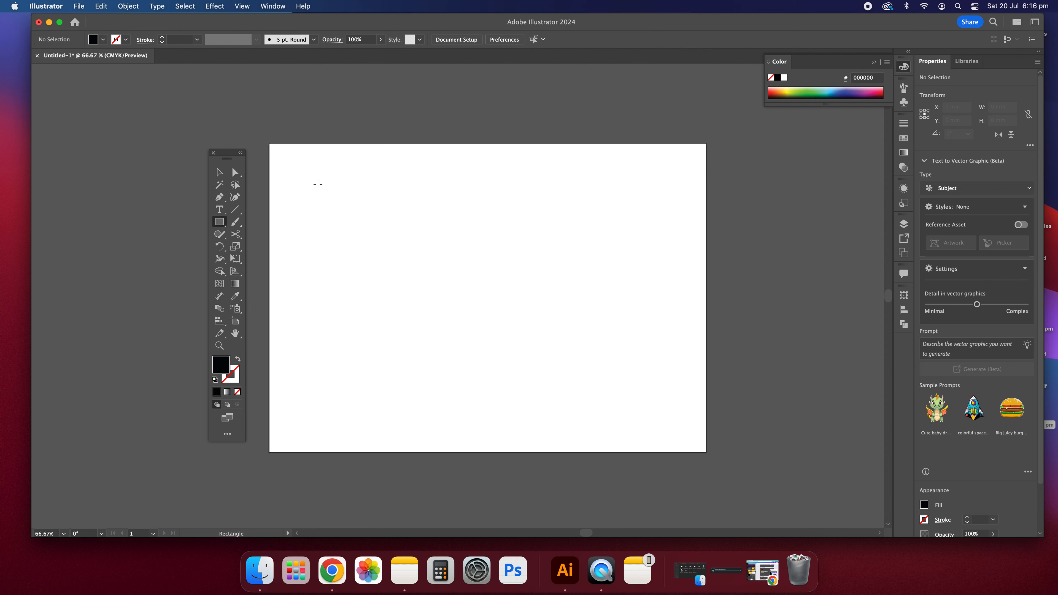
left_click_drag(376, 191, 488, 389)
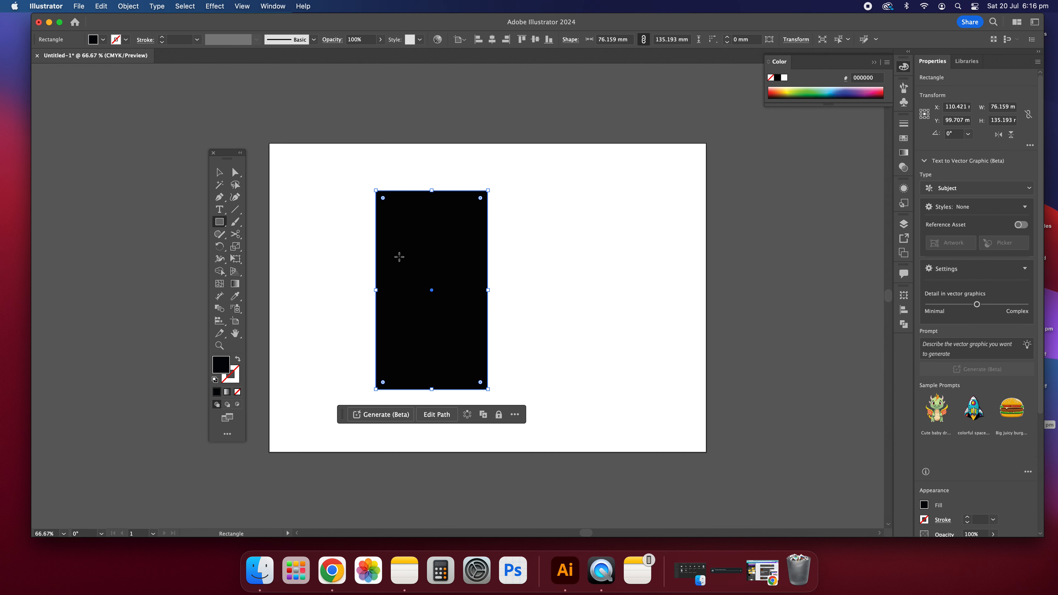
left_click_drag(540, 207, 628, 406)
left_click(219, 172)
left_click_drag(306, 183, 600, 360)
key("Delete")
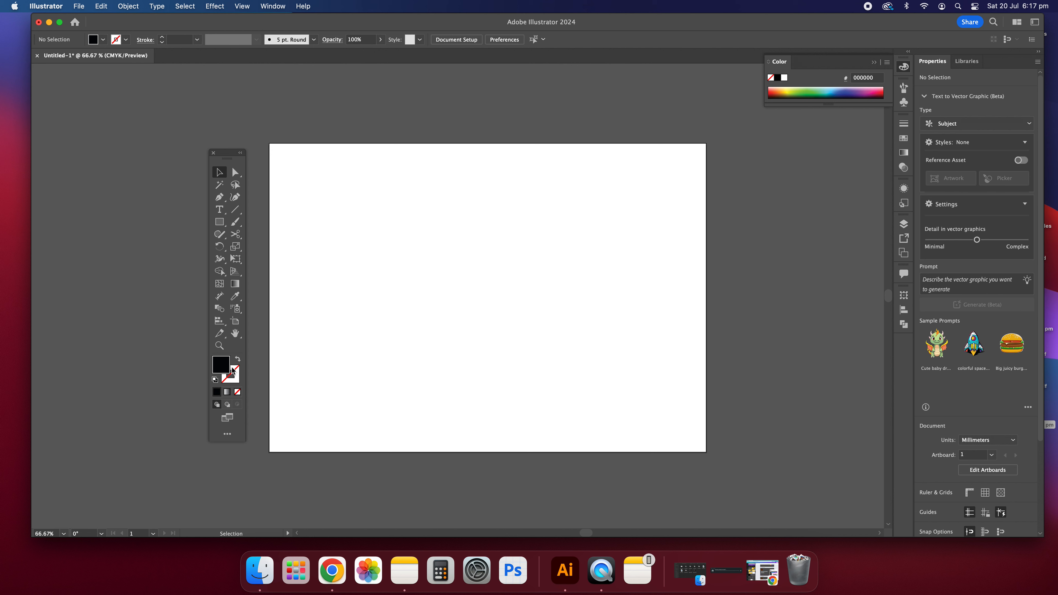
Reset the default colours and swap them to get a black fill with no stroke
key("x")
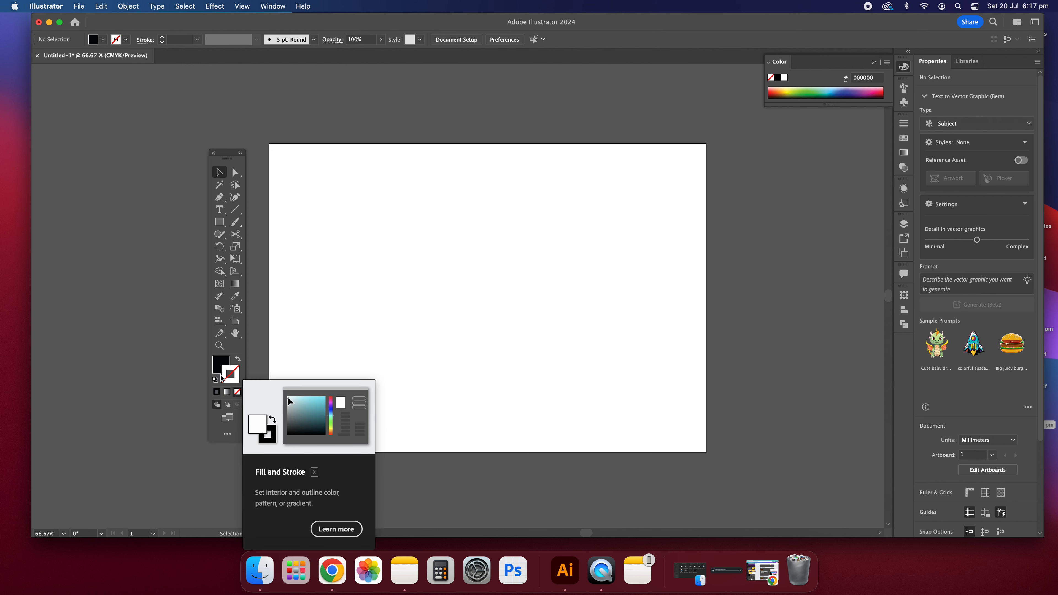
key("x")
left_click(215, 381)
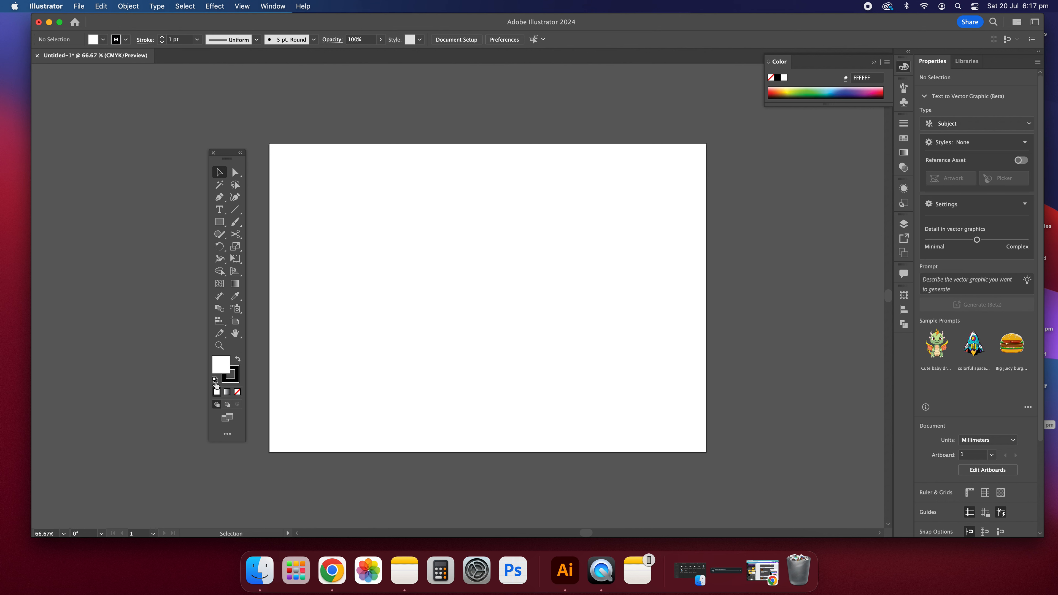
key("x")
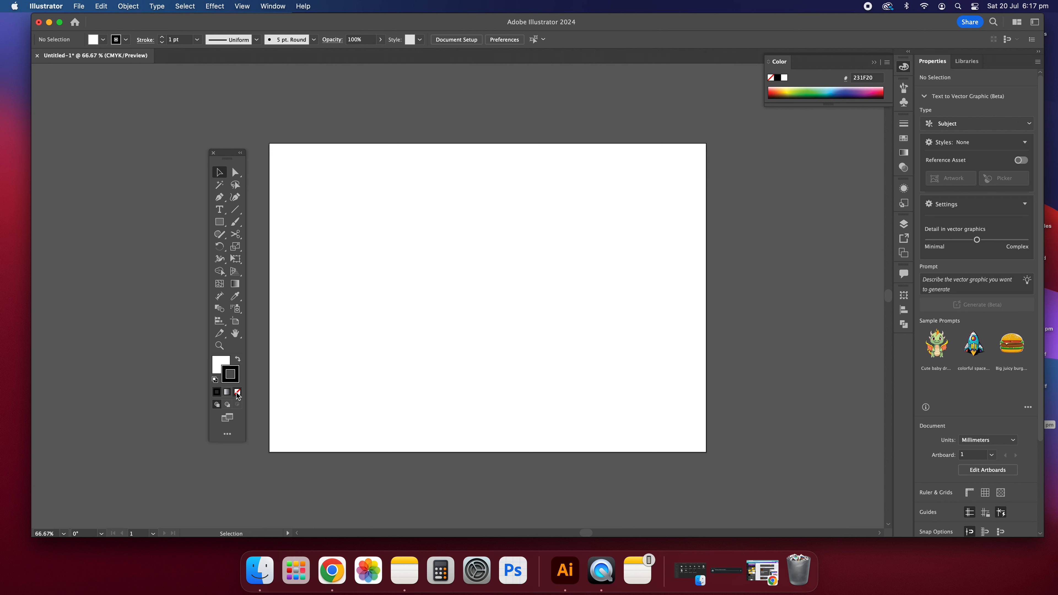
left_click(237, 359)
left_click(237, 392)
left_click(218, 366)
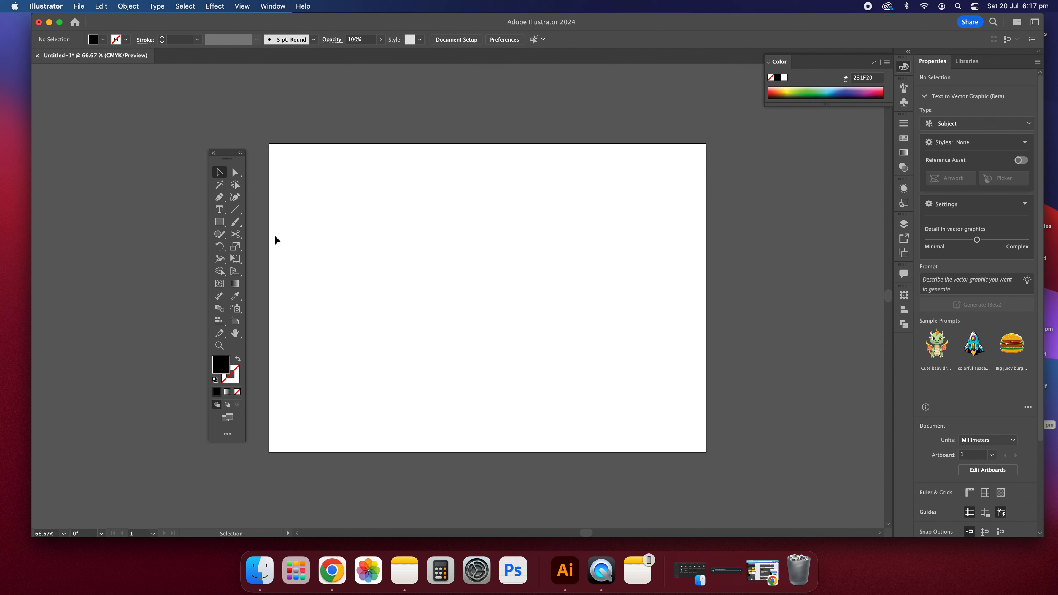
Pick the Ellipse tool from the Rectangle tool's shape flyout
left_click(219, 224)
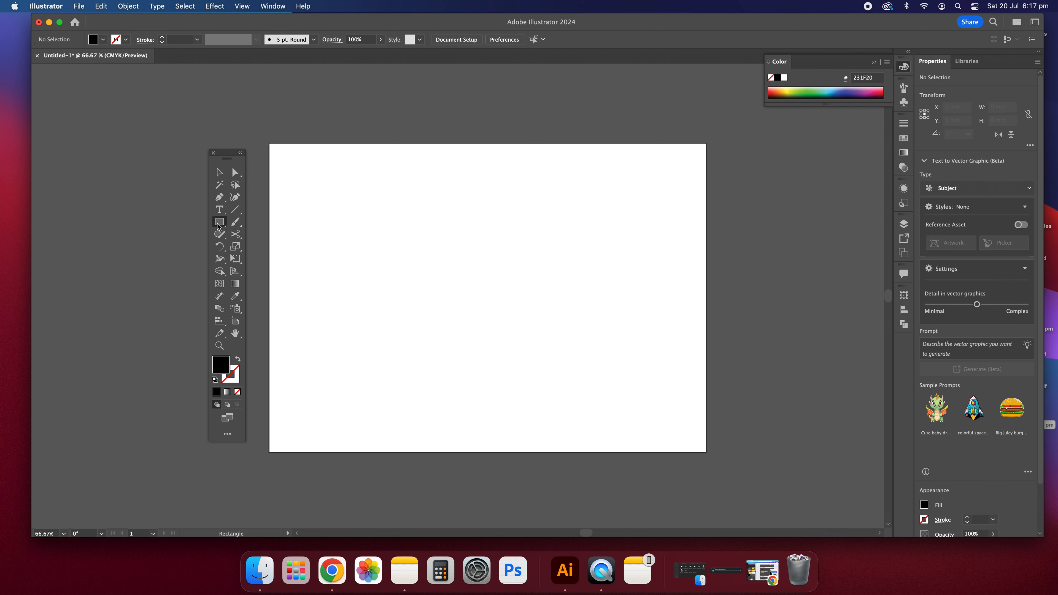
left_click(222, 226)
left_click(222, 228)
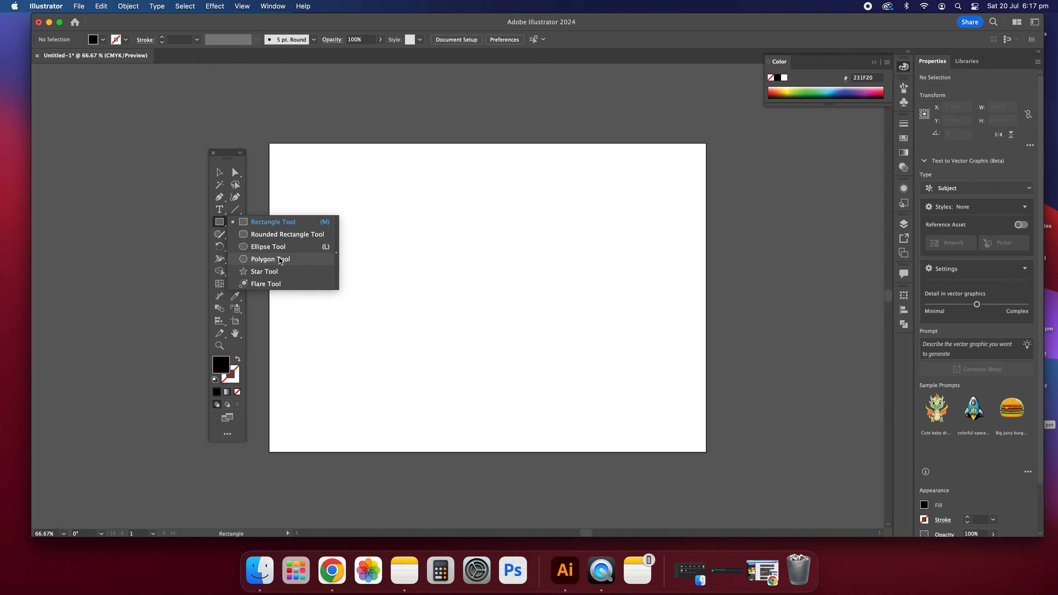
left_click(267, 247)
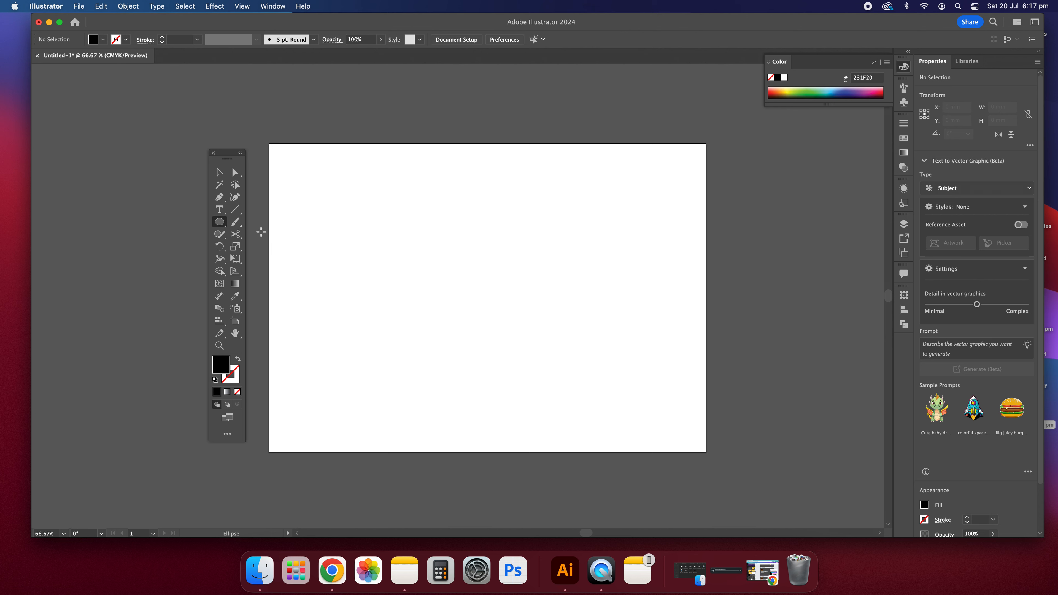
Draw a 66.192 mm circle on the left and fill it bright yellow FDEE17
left_click_drag(317, 235, 415, 335)
left_click(787, 93)
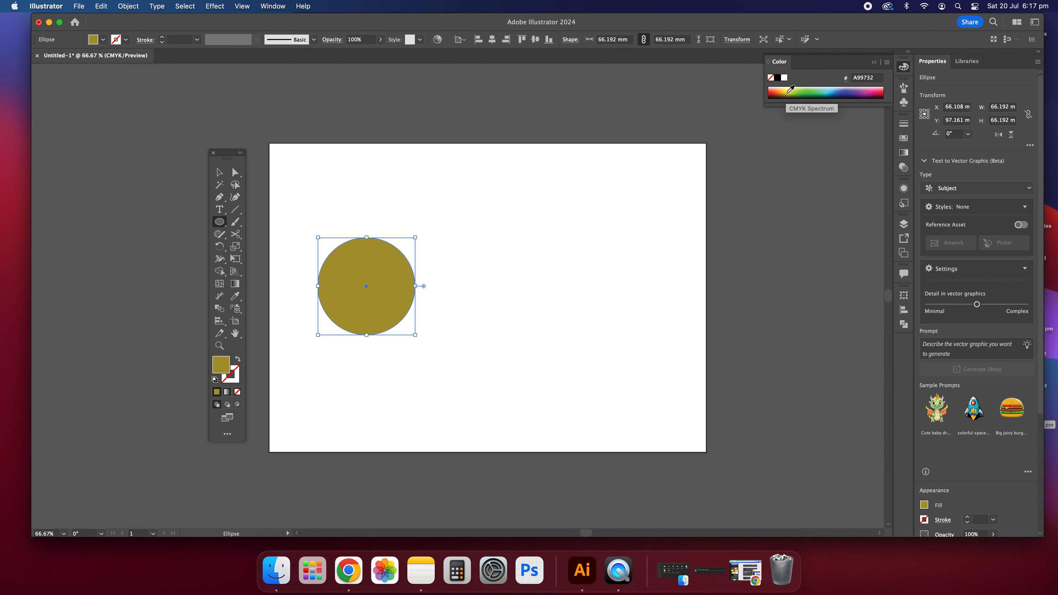
left_click(788, 91)
left_click(792, 89)
left_click(790, 87)
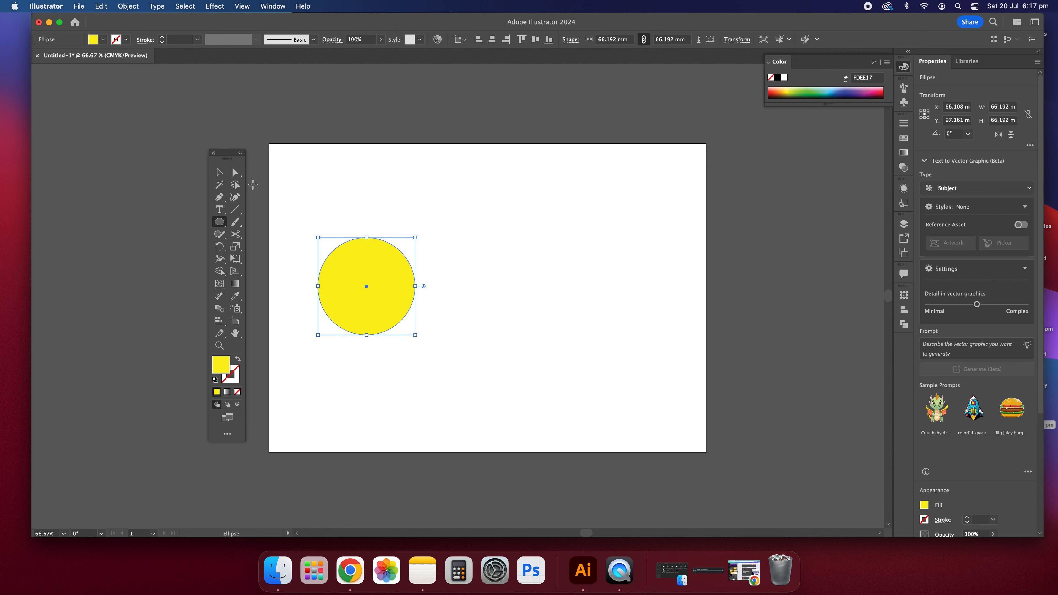
Deselect the yellow circle with the Selection tool, then select it again
left_click(222, 173)
left_click(323, 187)
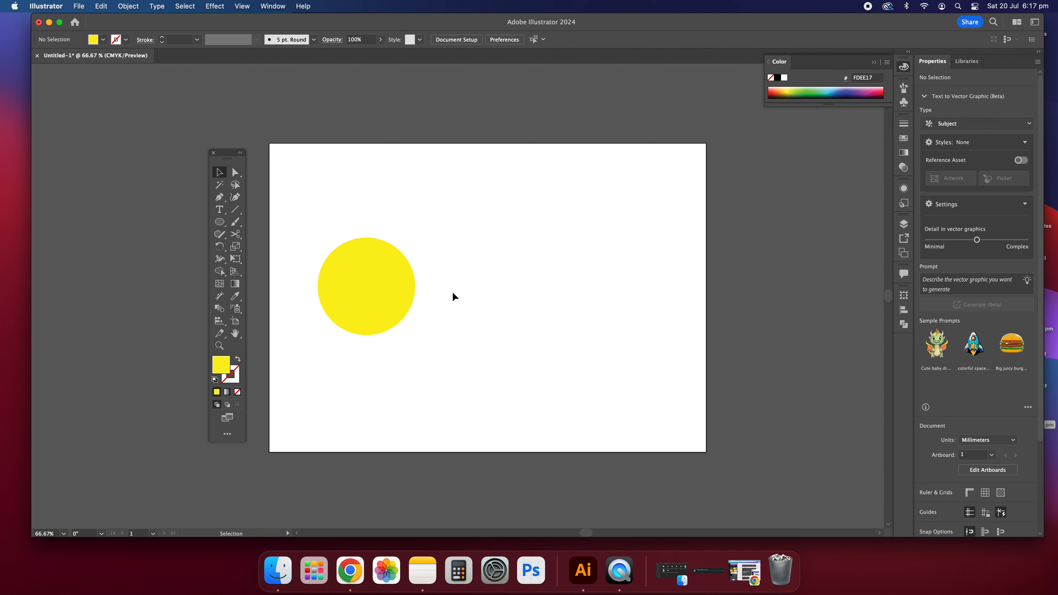
left_click(389, 304)
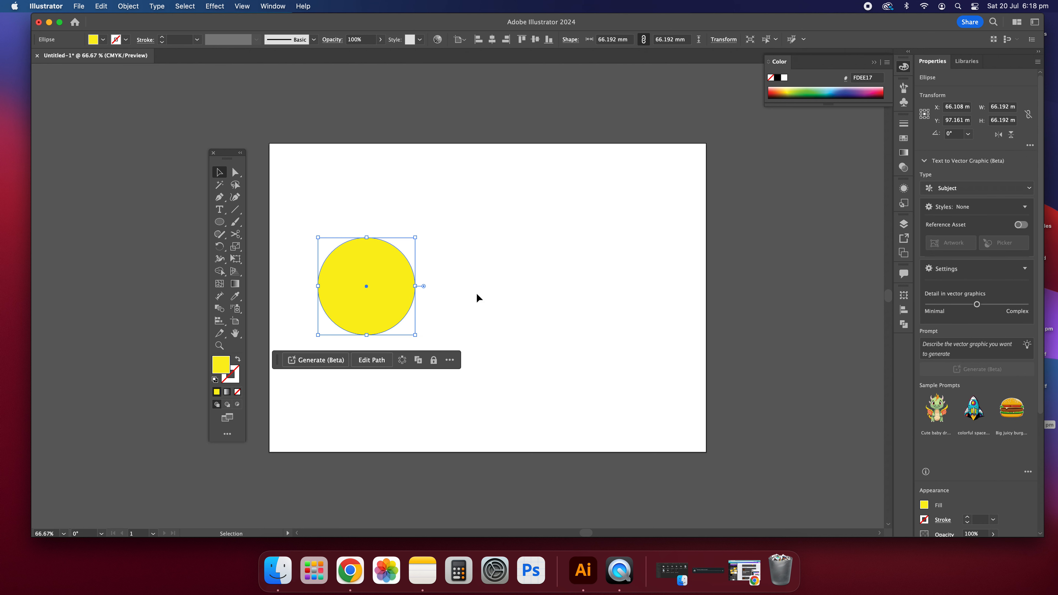
key("a")
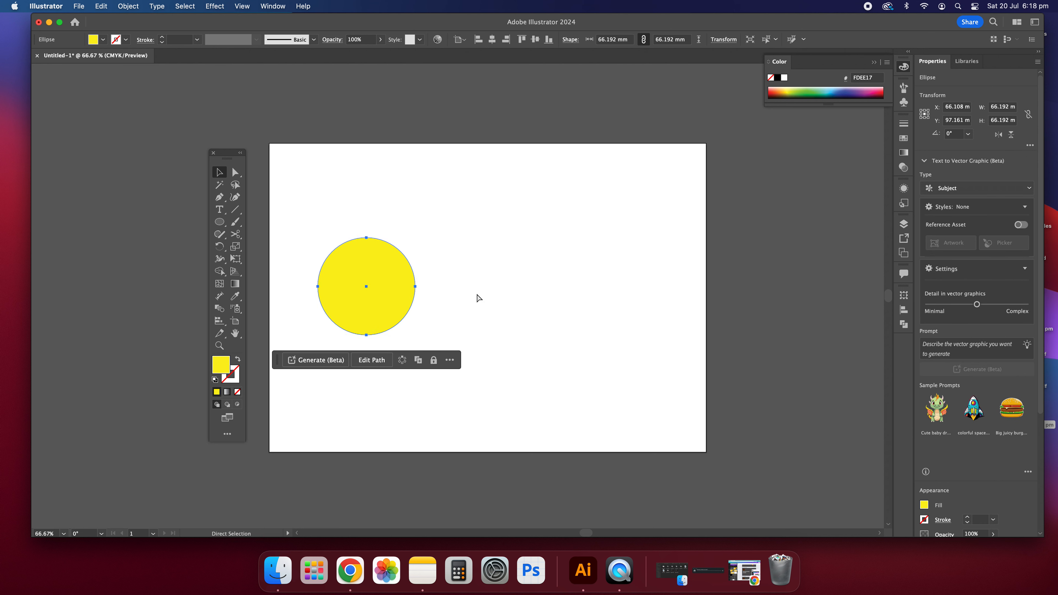
key("super+v")
key("v")
mouse_move(472, 281)
left_mouse_down()
mouse_move(488, 308)
mouse_move(465, 292)
mouse_move(478, 293)
left_mouse_up()
left_click(398, 277)
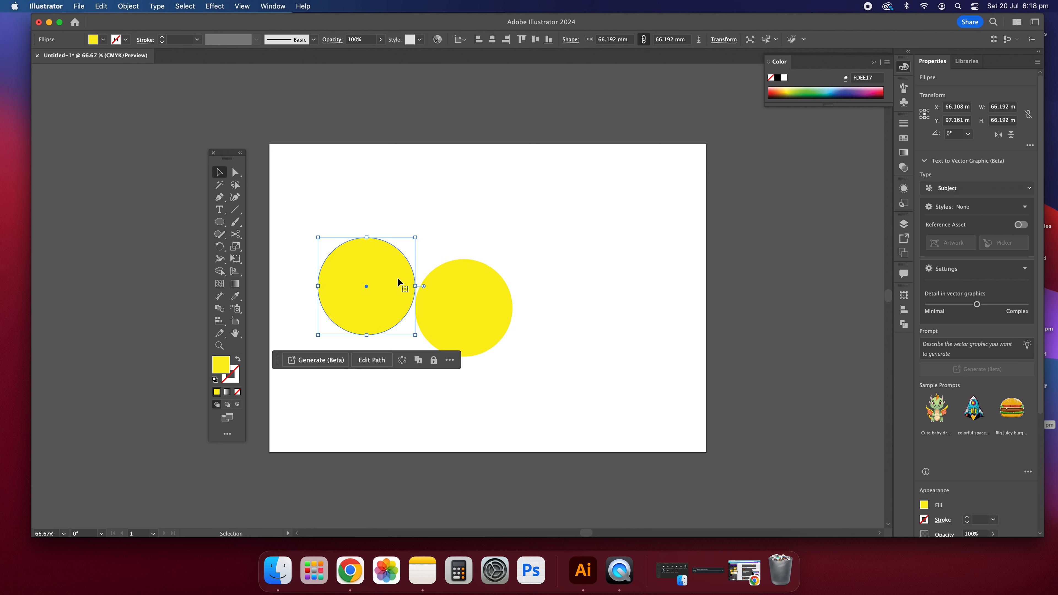
key("a")
key("super+f")
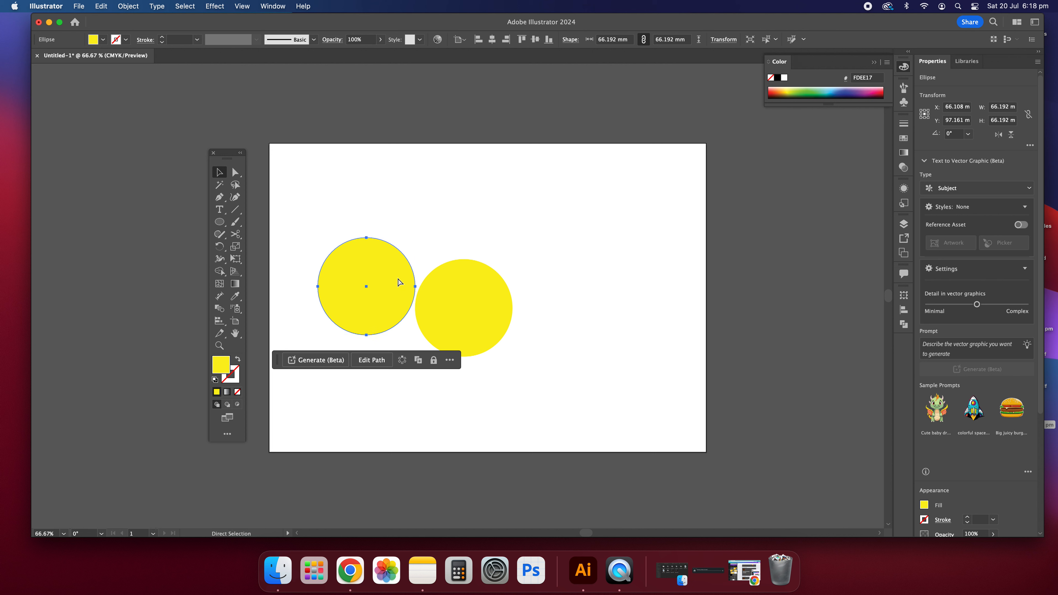
key("super+v")
mouse_move(501, 288)
left_mouse_down()
mouse_move(560, 275)
mouse_move(583, 302)
left_mouse_up()
left_click_drag(621, 385, 435, 193)
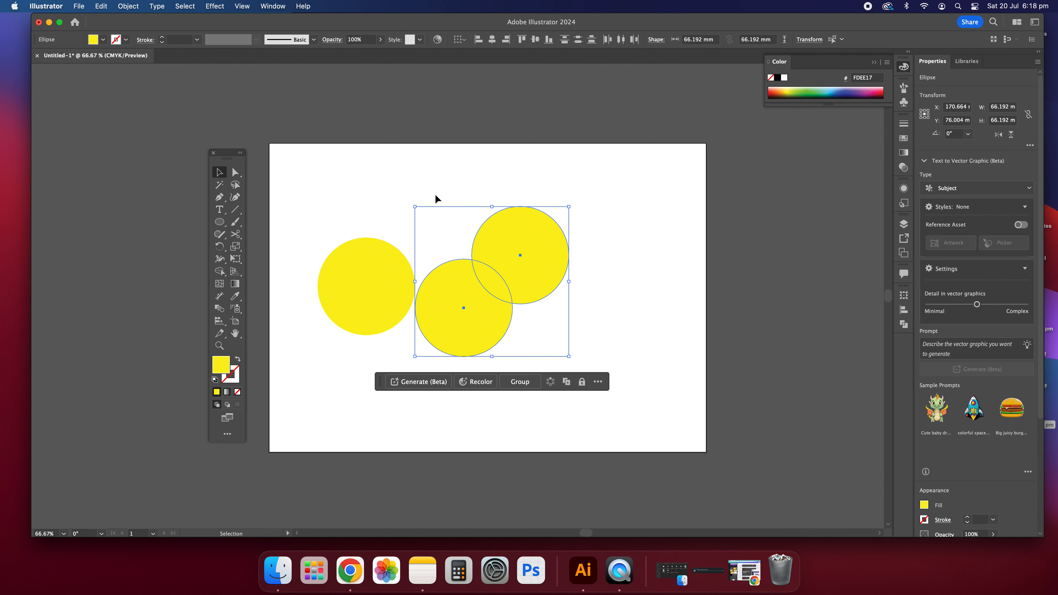
key("Delete")
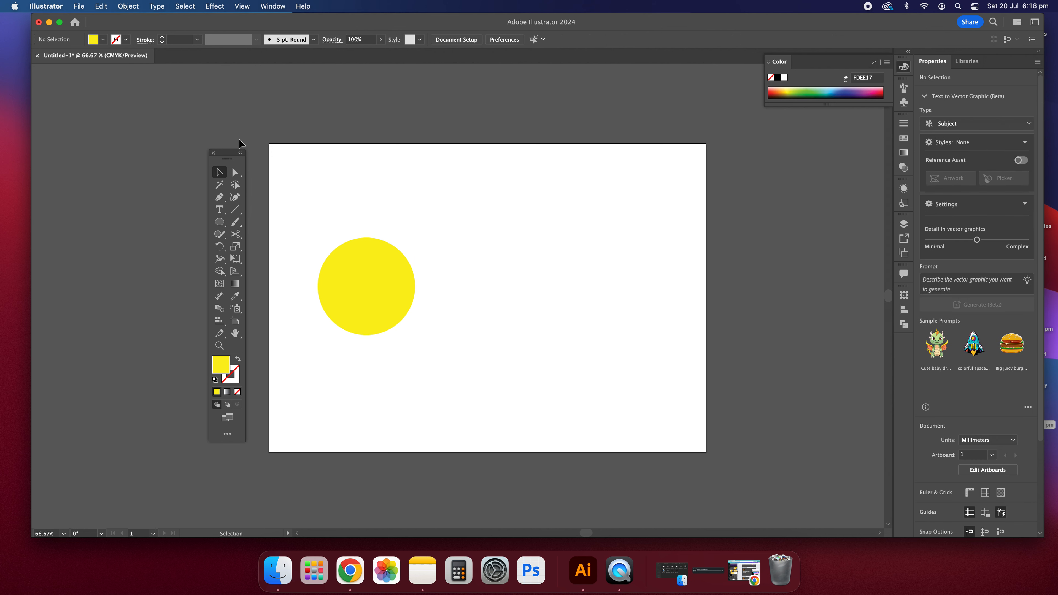
left_click(369, 305)
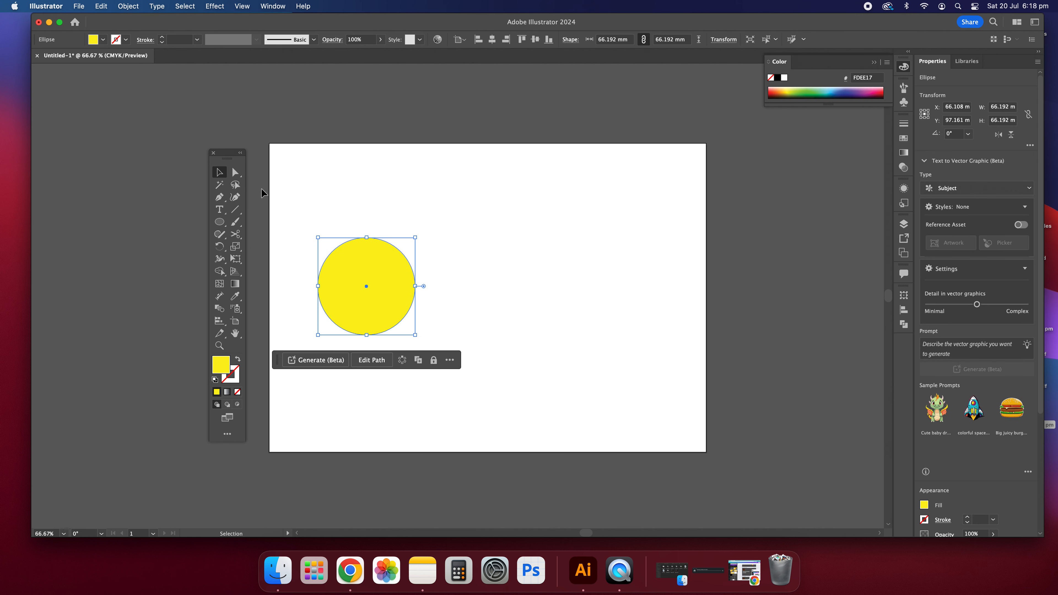
left_click(80, 6)
mouse_move(101, 6)
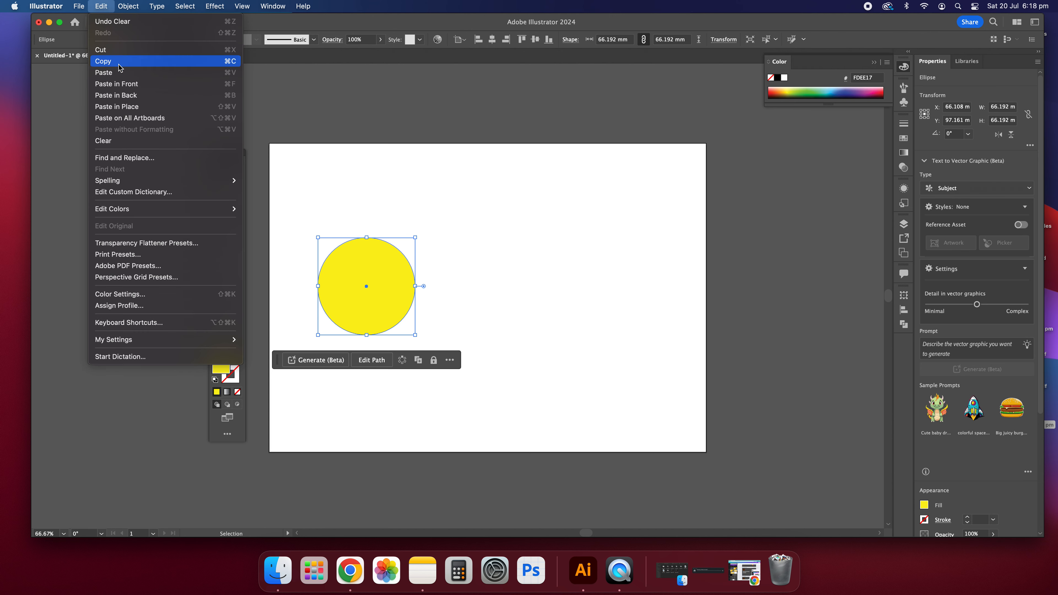
left_click(520, 249)
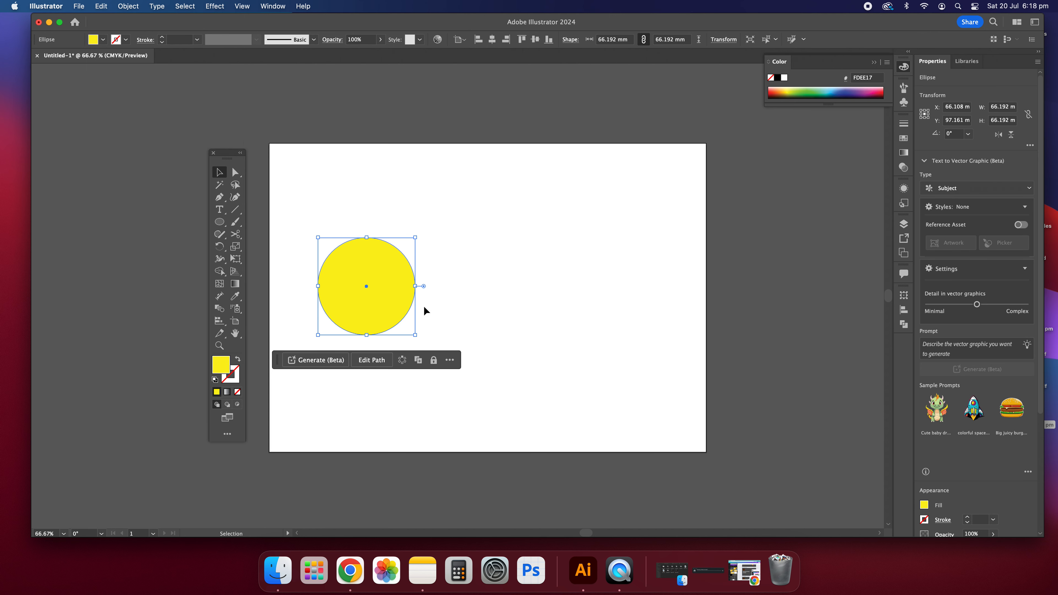
left_click(448, 302)
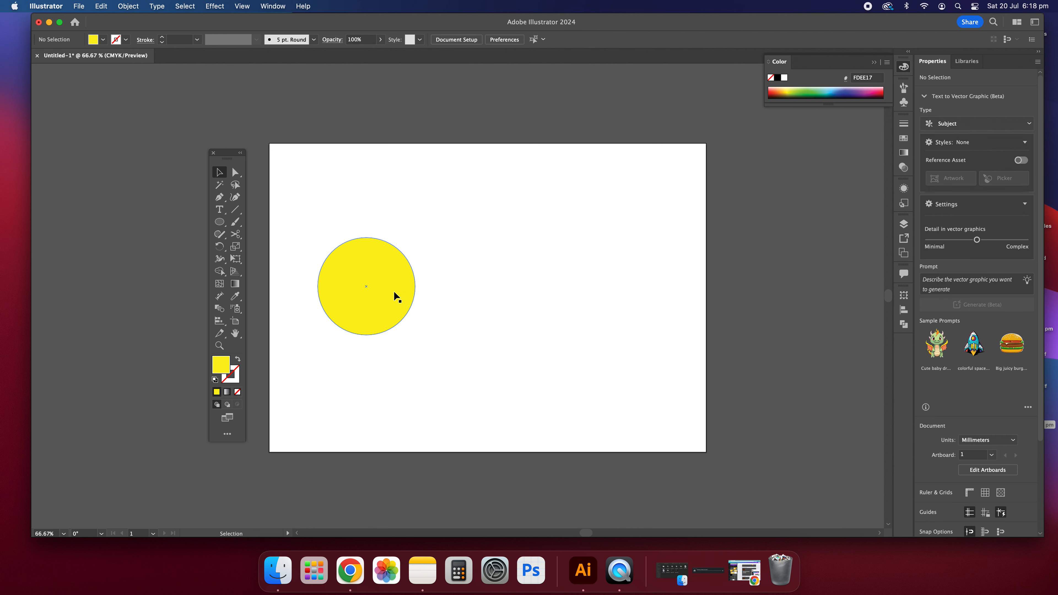
left_click(395, 285)
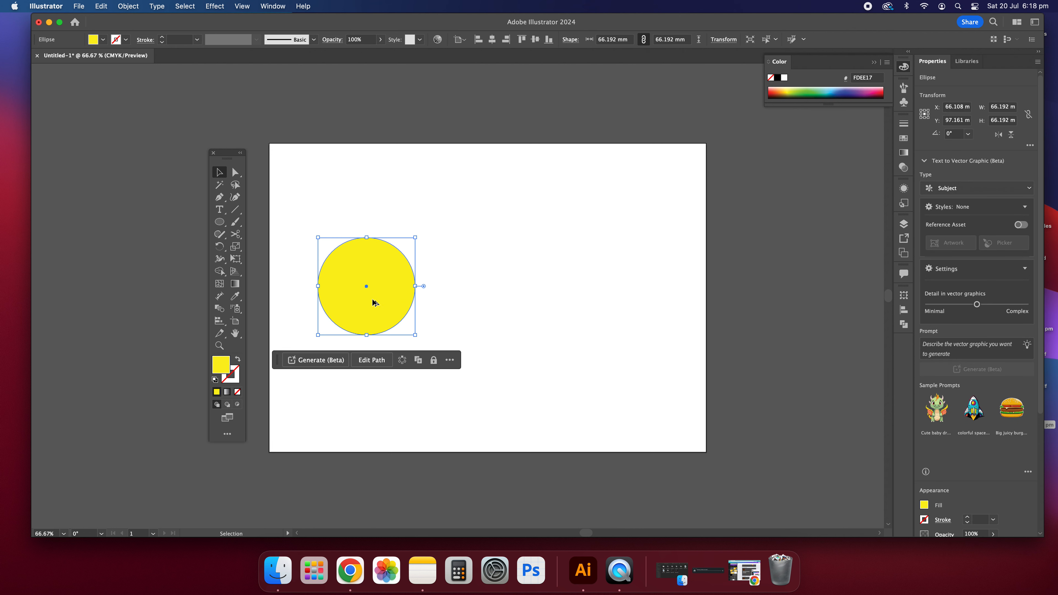
Alt-drag several copies of the yellow circle around the artboard
left_click_drag(373, 307, 483, 310)
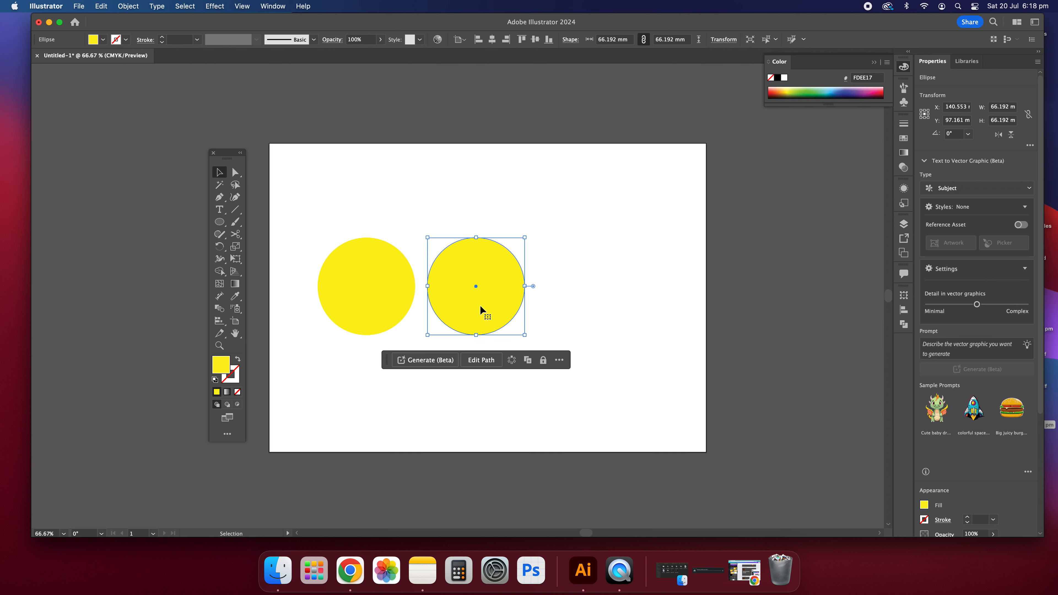
left_click(420, 201)
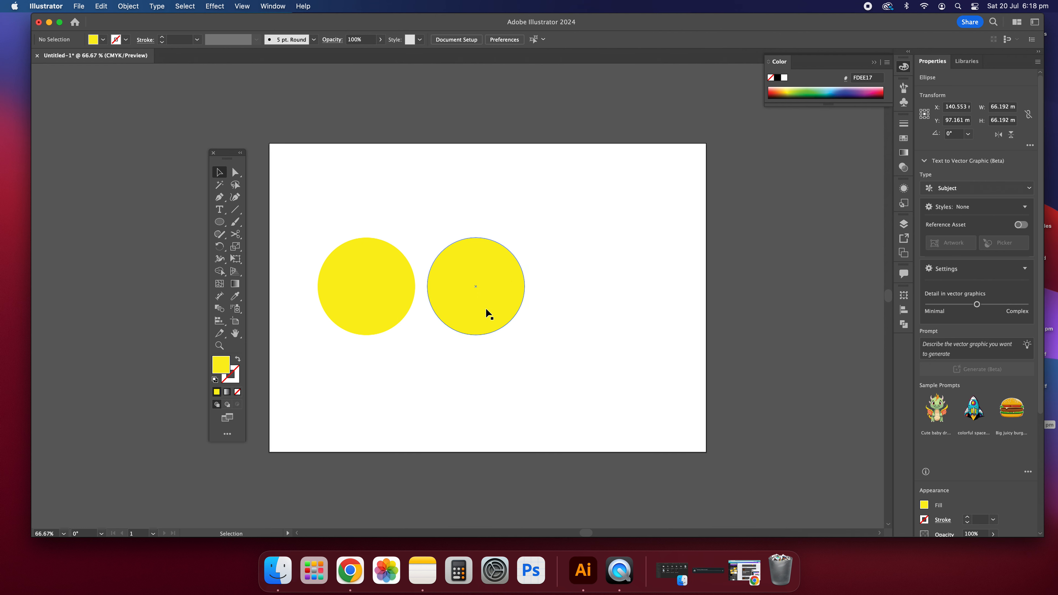
left_click_drag(356, 209, 480, 286)
left_click(554, 276)
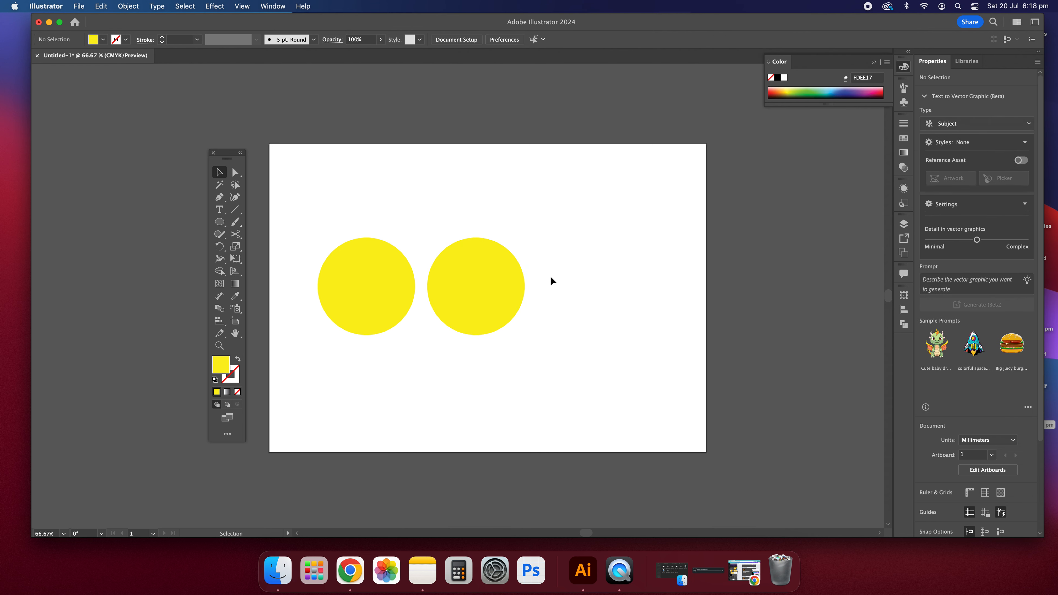
left_click(490, 295)
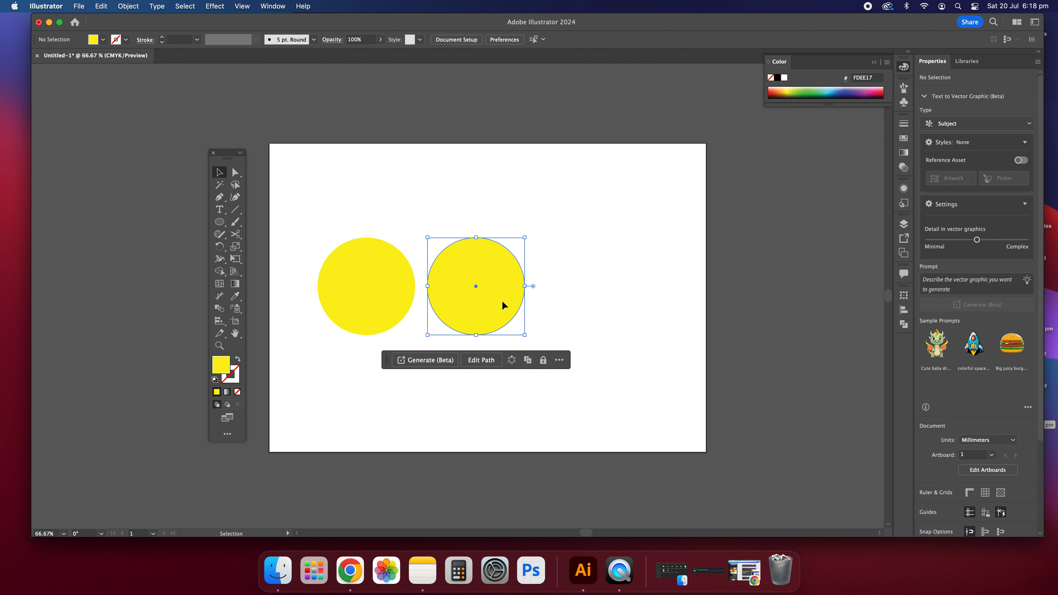
left_click_drag(489, 299, 417, 181, "alt")
left_click(577, 384)
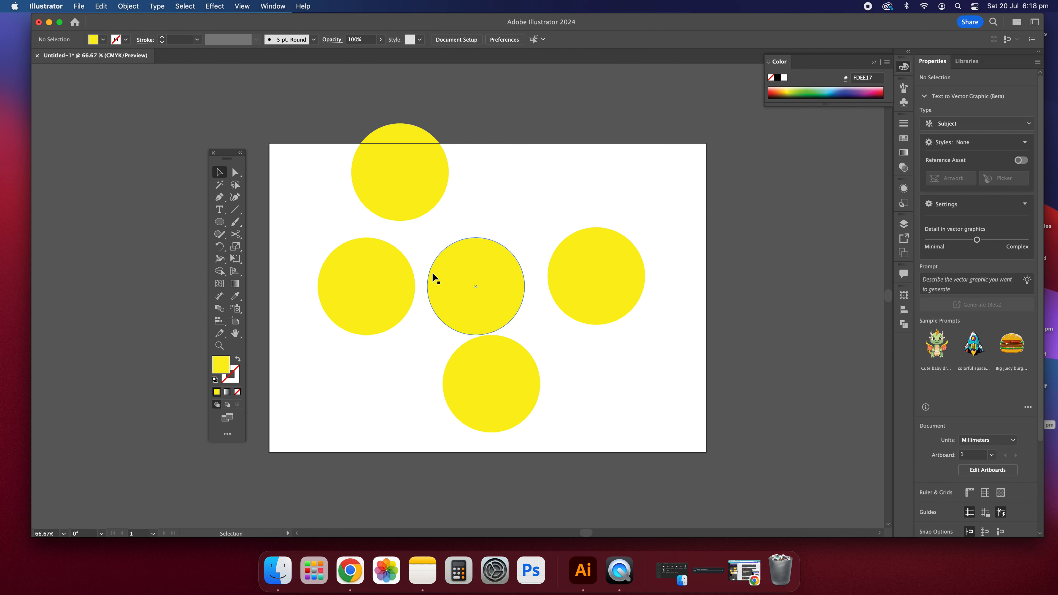
left_click(487, 300)
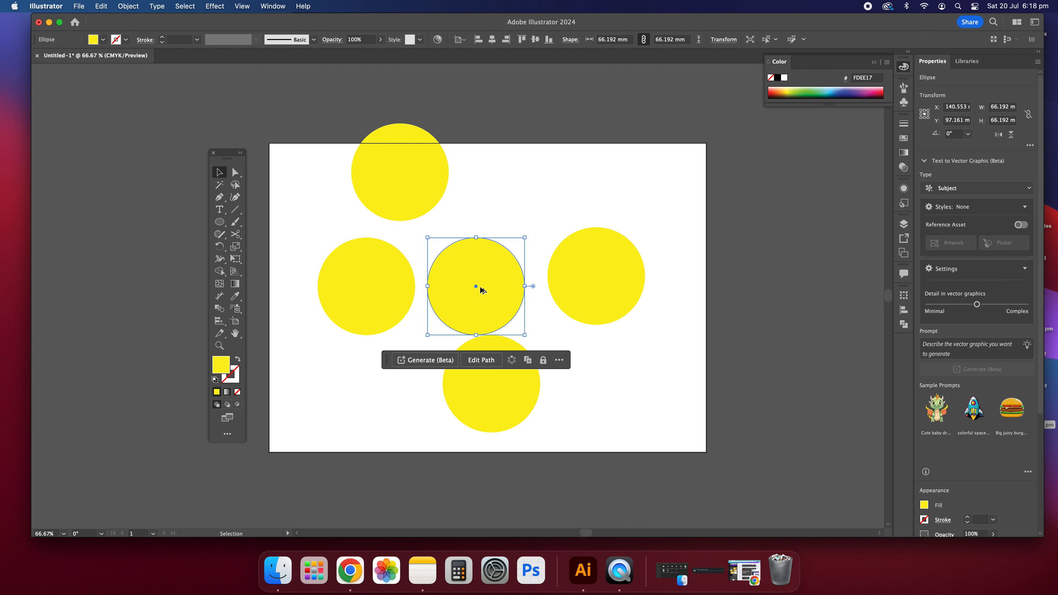
left_click_drag(482, 290, 523, 188)
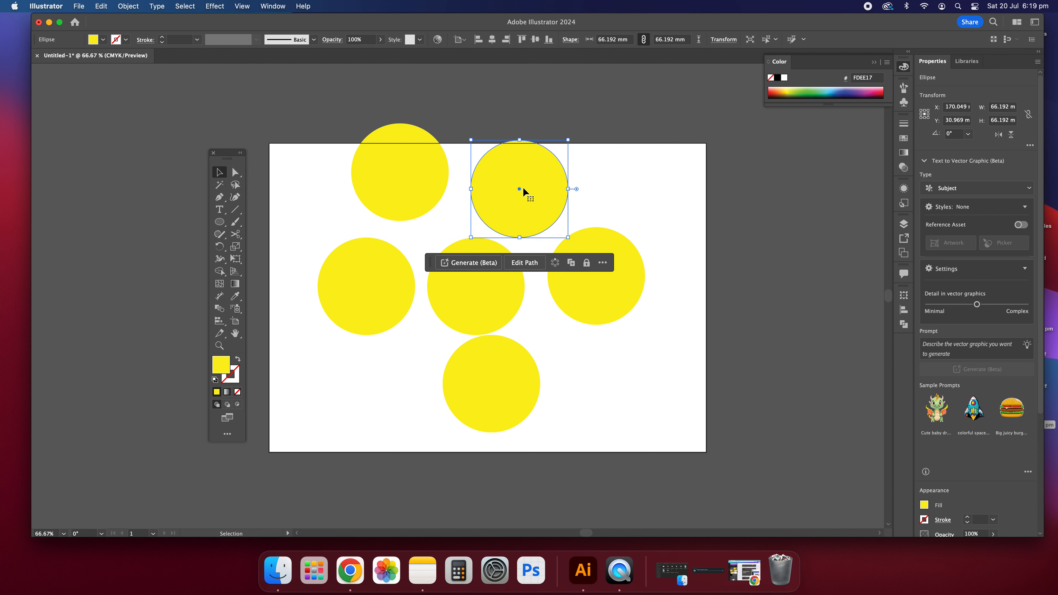
left_click(637, 393)
Marquee-select and delete five circles, then delete the last remaining one
left_click_drag(643, 406, 435, 141)
key("Delete")
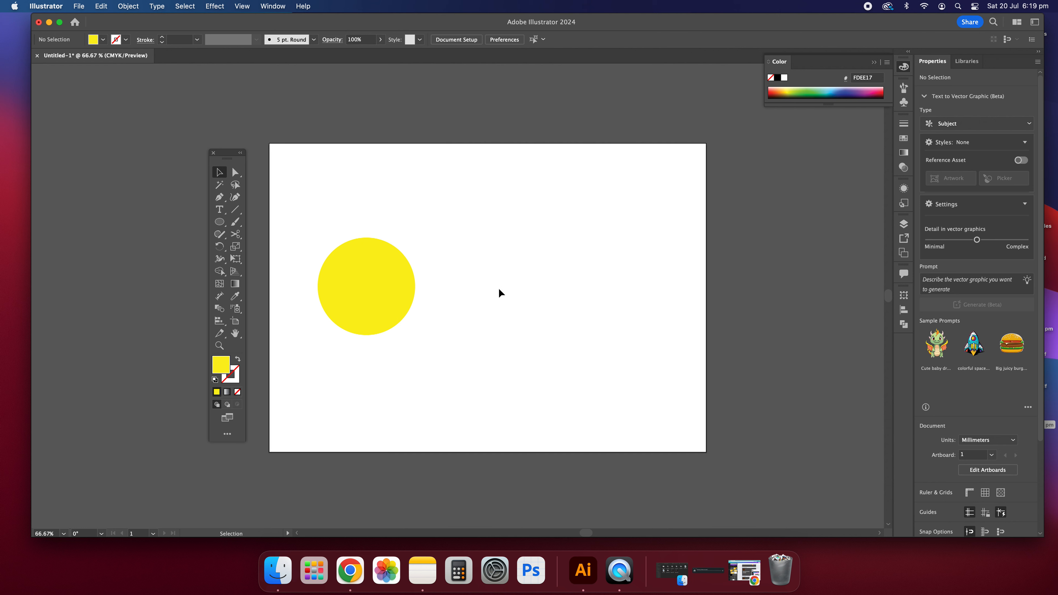
left_click(393, 300)
key("Delete")
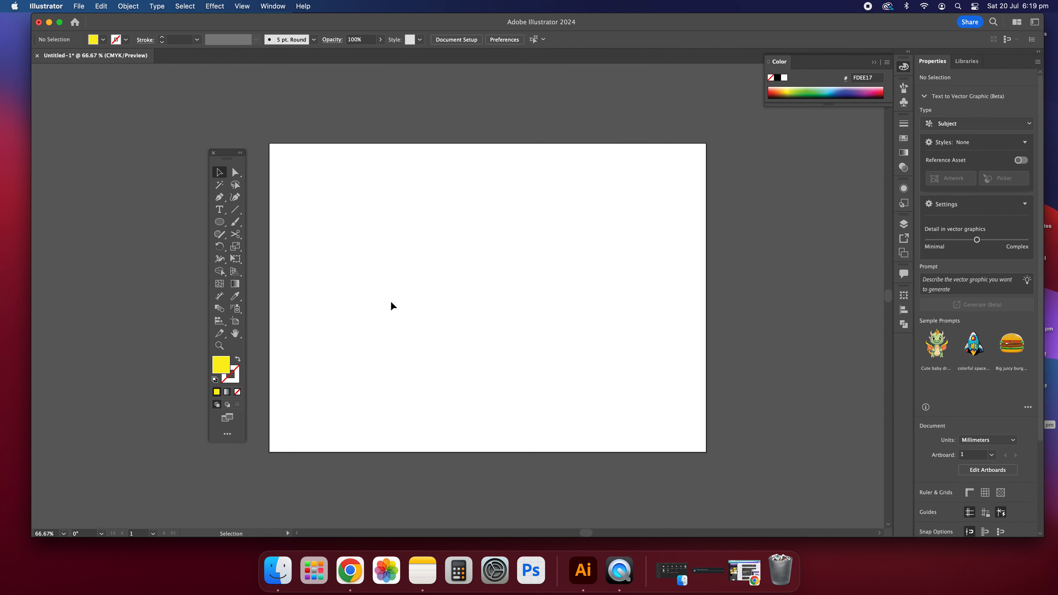
Draw a tall yellow rectangle with the Rectangle tool
left_click(219, 227)
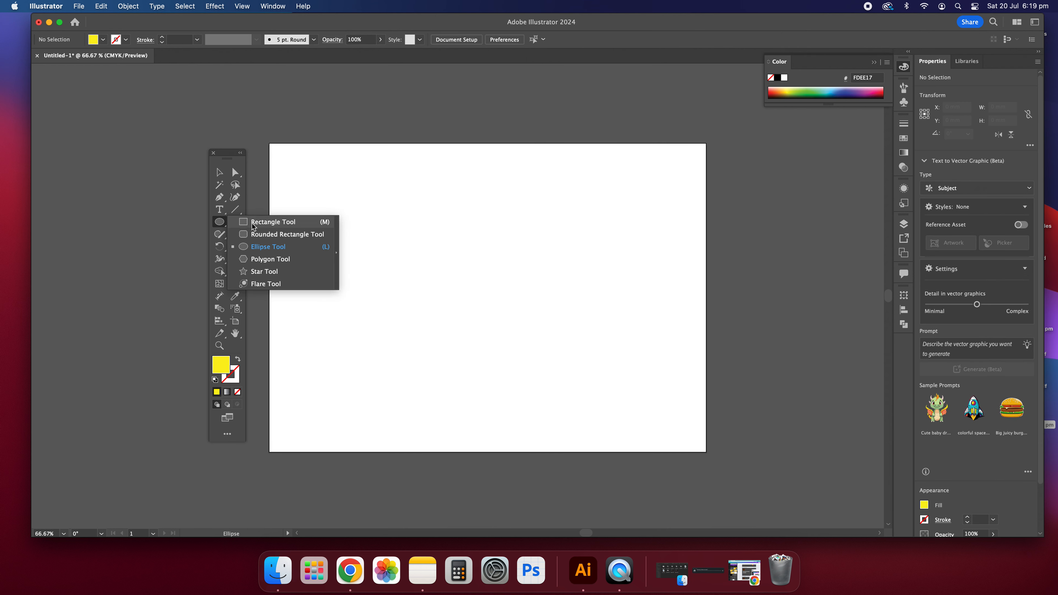
left_click(273, 222)
left_click_drag(377, 223, 430, 413)
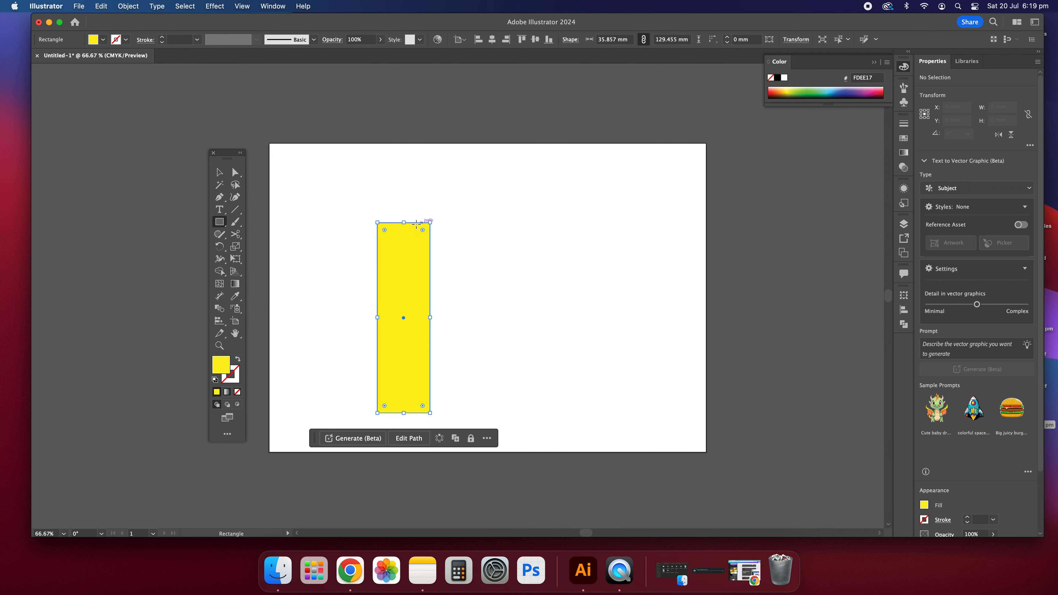
Move and stretch the rectangle along the artboard's left edge to about 41.214 by 211.832 mm
left_click(220, 173)
left_click(373, 180)
left_click_drag(412, 258, 305, 179)
left_click_drag(322, 333, 326, 344)
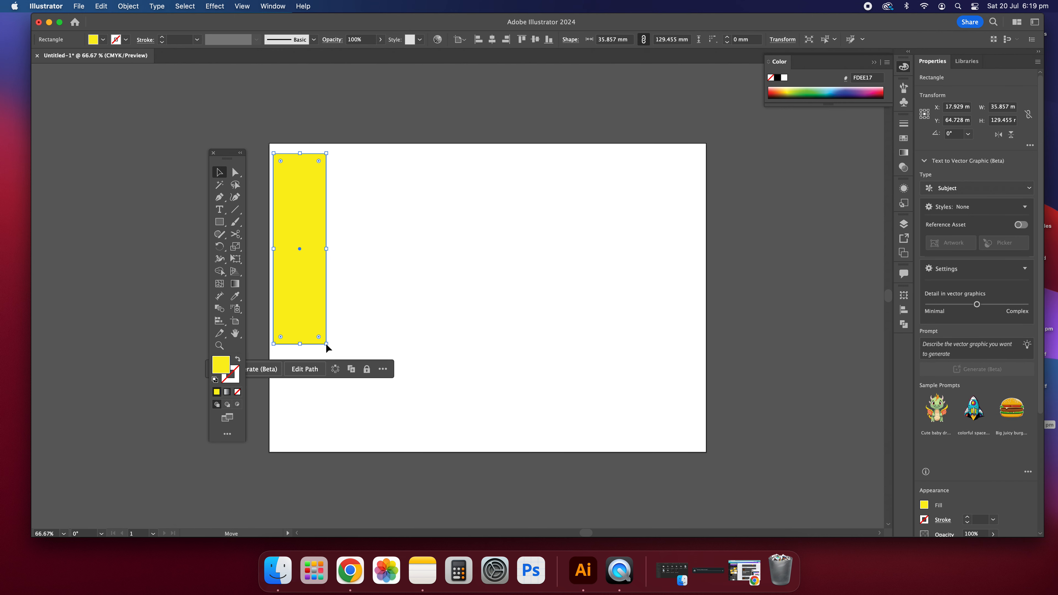
left_click_drag(310, 240, 306, 227)
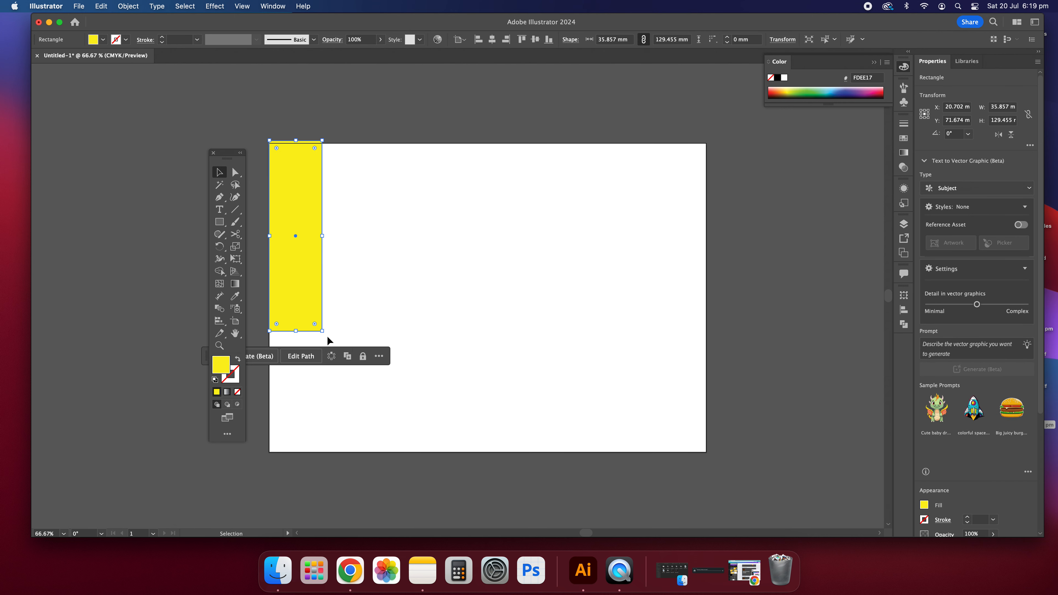
left_click_drag(323, 332, 334, 439)
left_click_drag(300, 141, 300, 144)
left_click(356, 218)
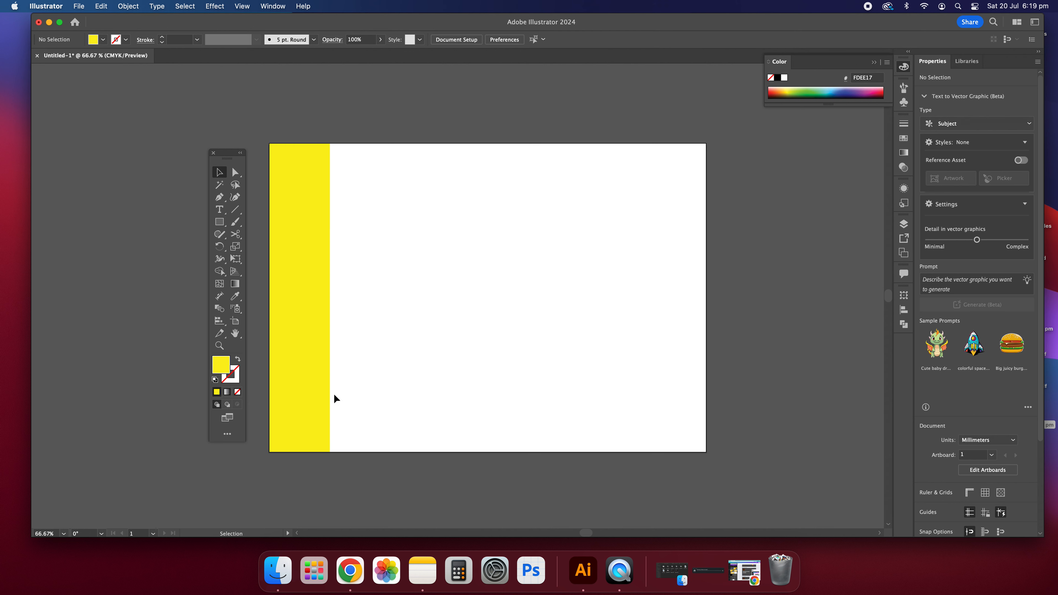
Round the yellow strip's bottom-right corner using its live corner widget
scroll(311, 430, "right", 1)
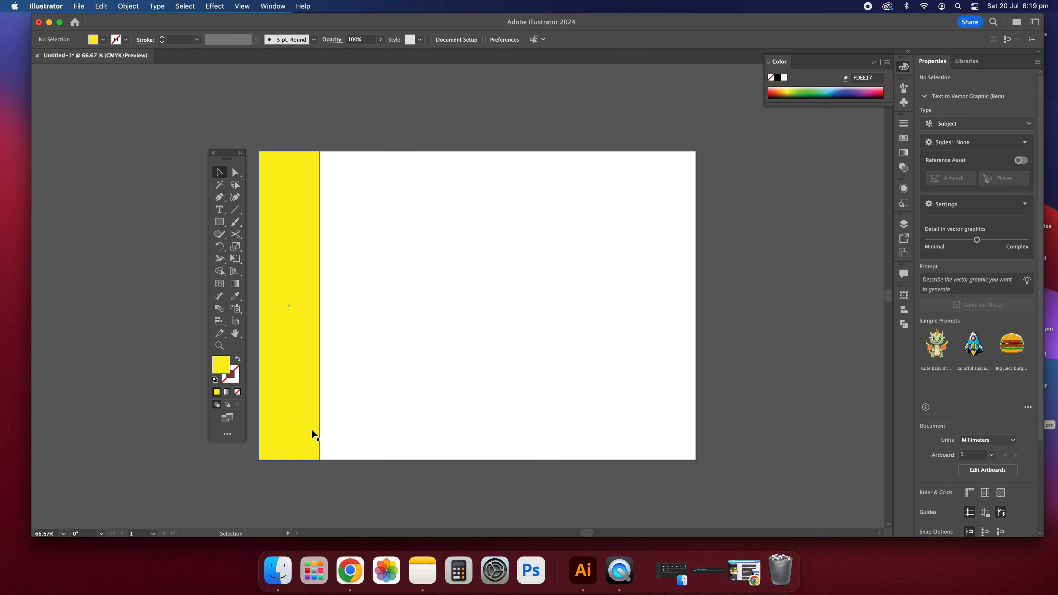
scroll(311, 430, "down", 1)
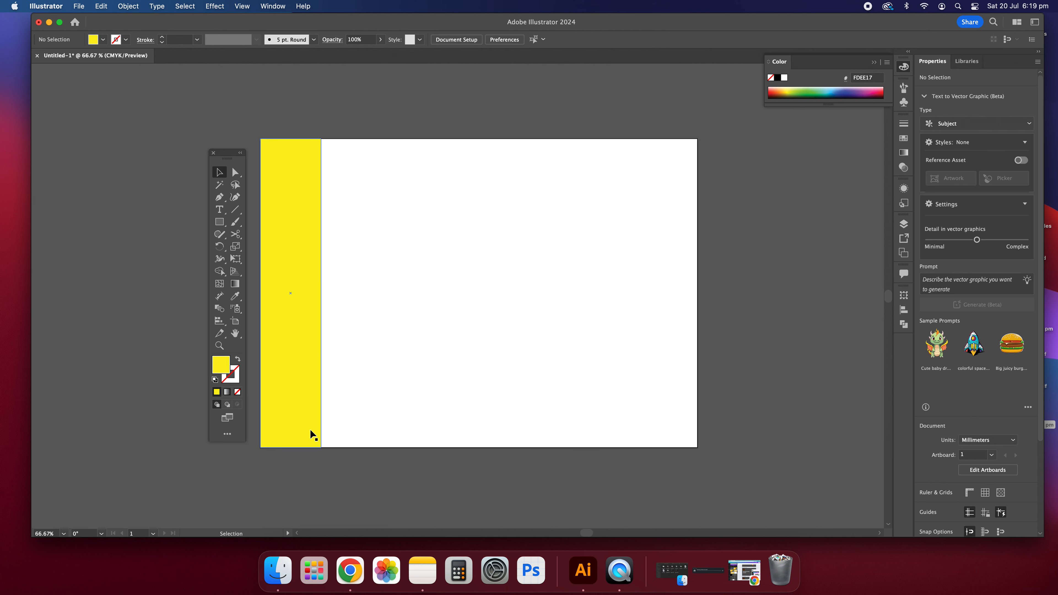
left_click(236, 172)
scroll(480, 357, "left", 5)
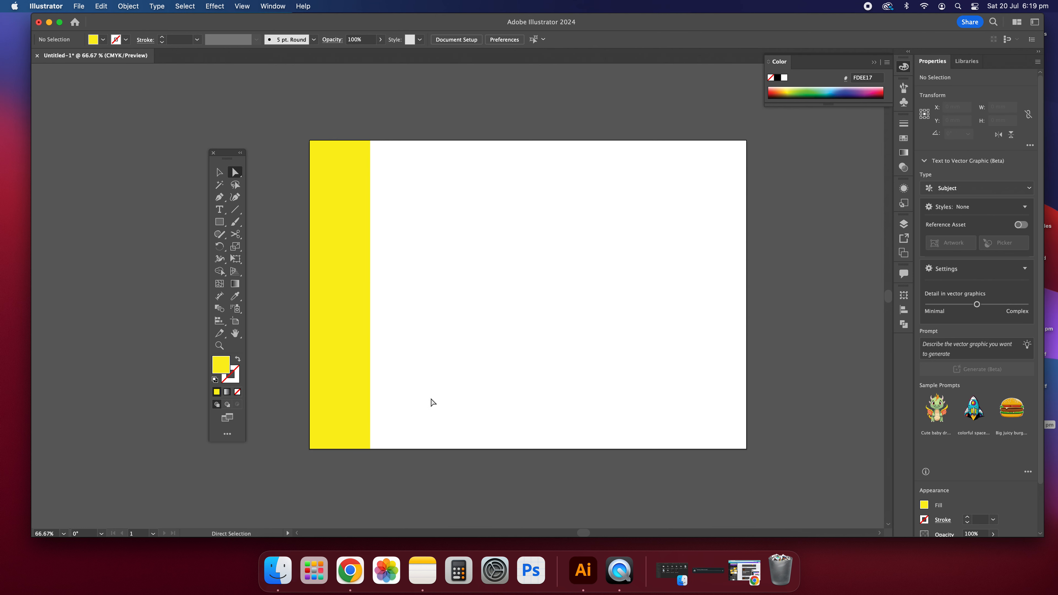
scroll(417, 342, "down", 1)
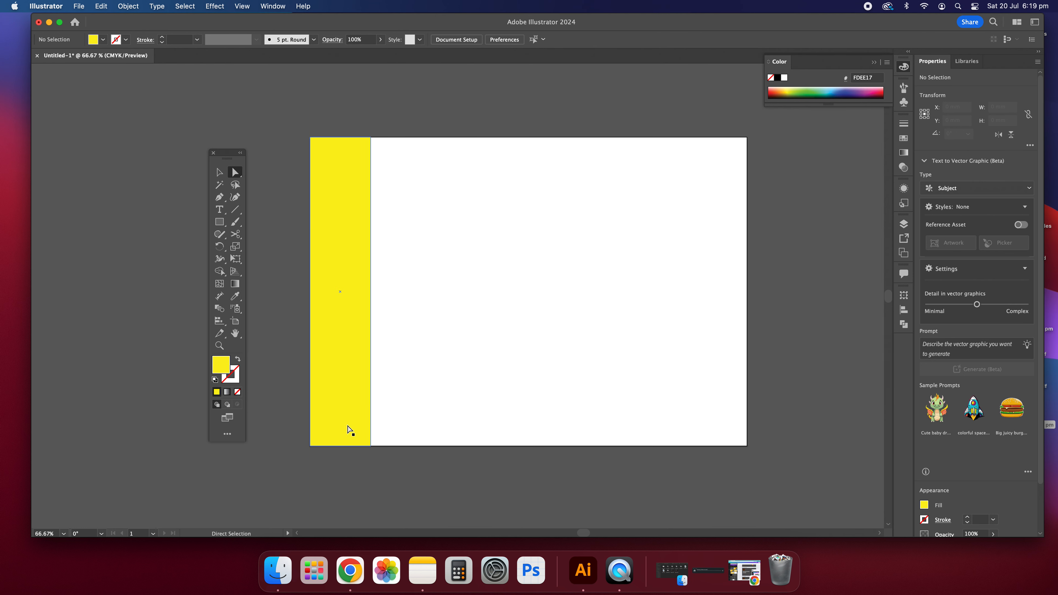
left_click(361, 425)
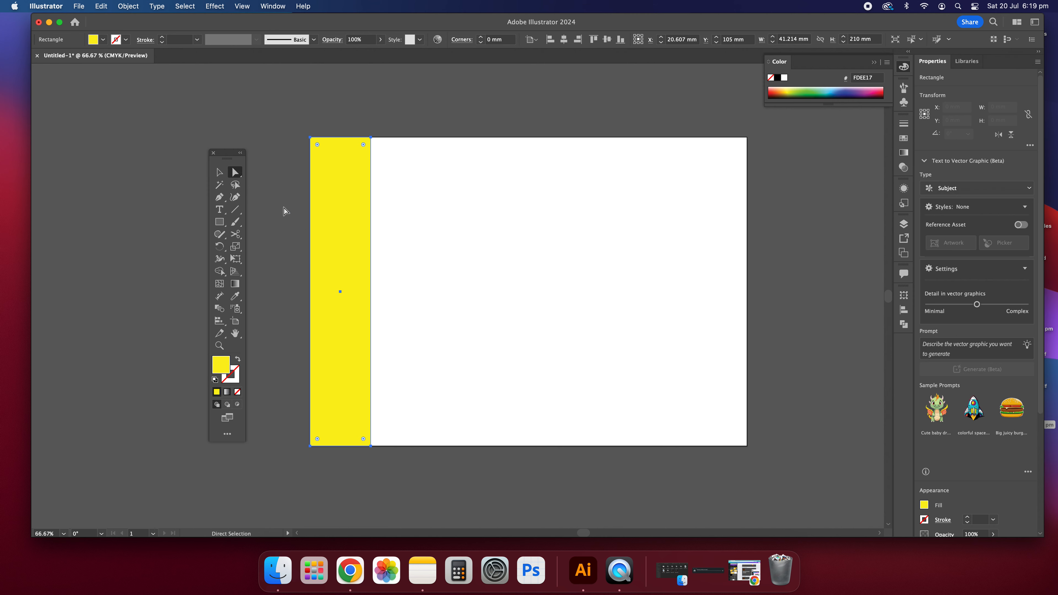
left_click(469, 278)
left_click_drag(509, 423, 348, 477)
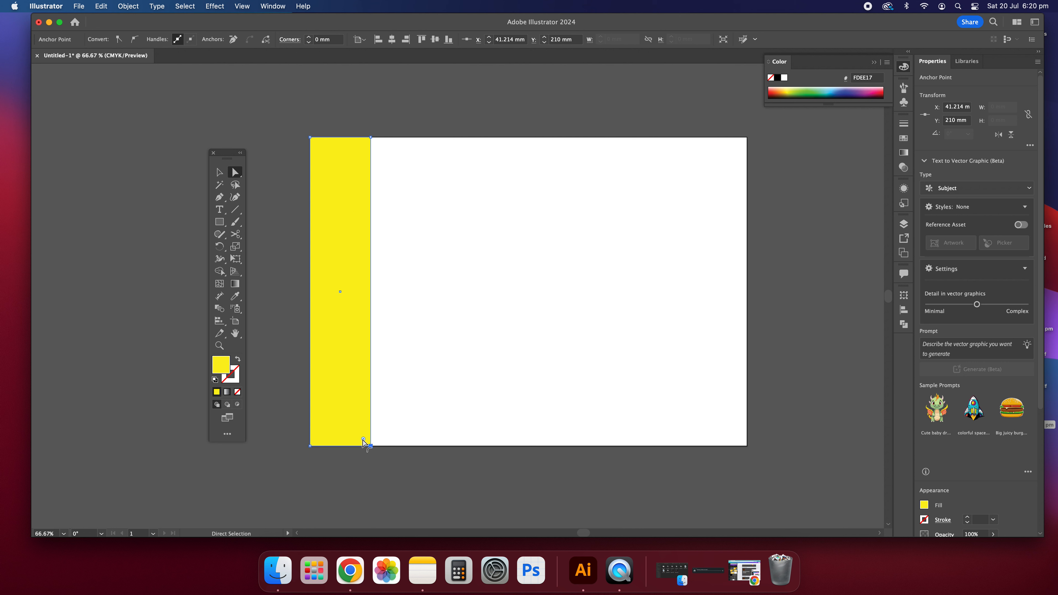
left_click_drag(363, 440, 346, 407)
left_click(219, 171)
left_click(648, 396)
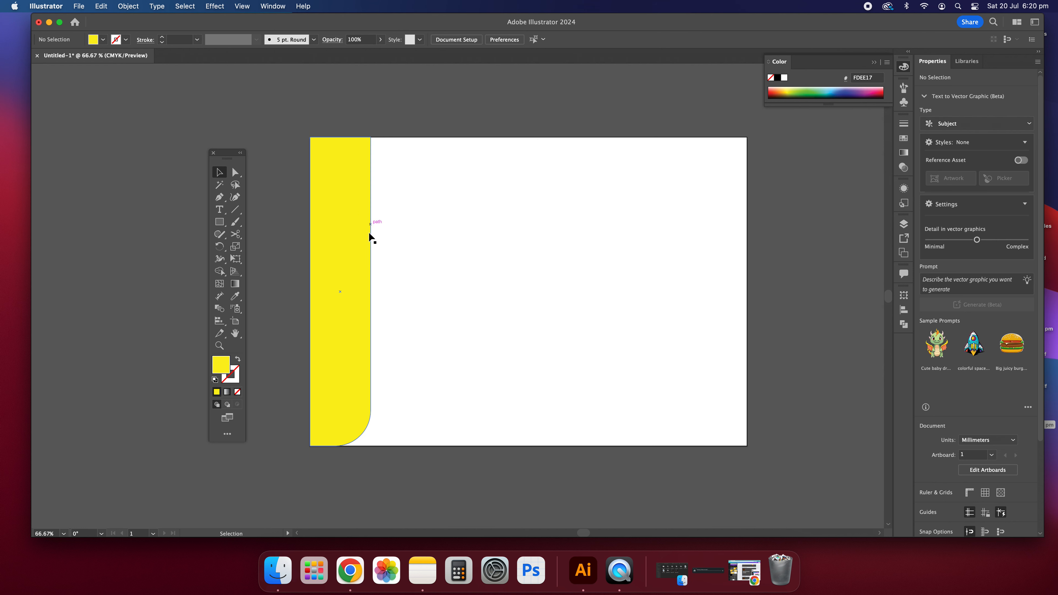
Fully round the strip's two top corners to 20.607 mm
left_click(235, 173)
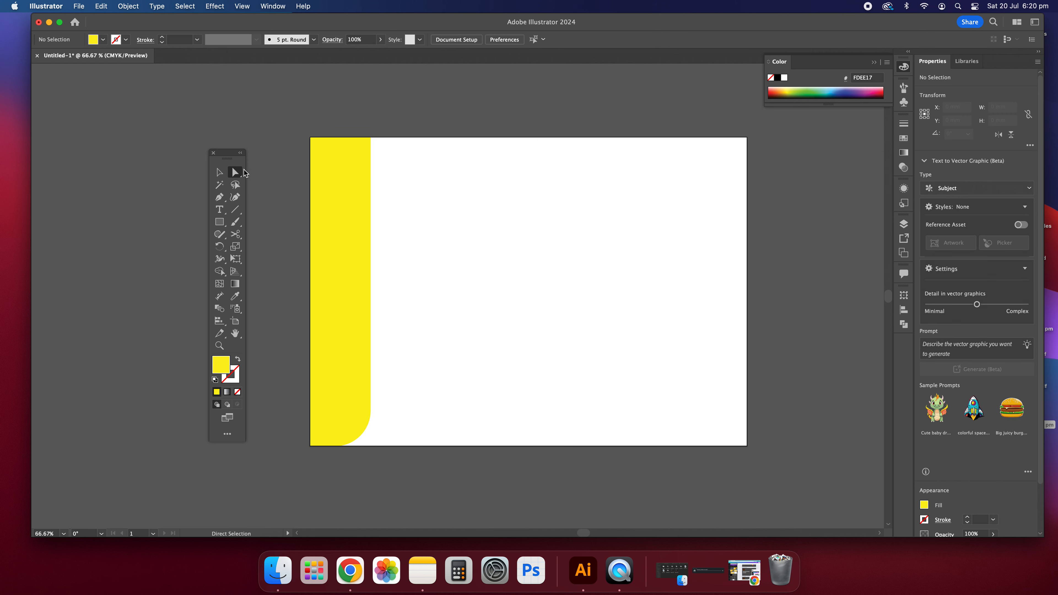
left_click_drag(467, 221, 485, 496)
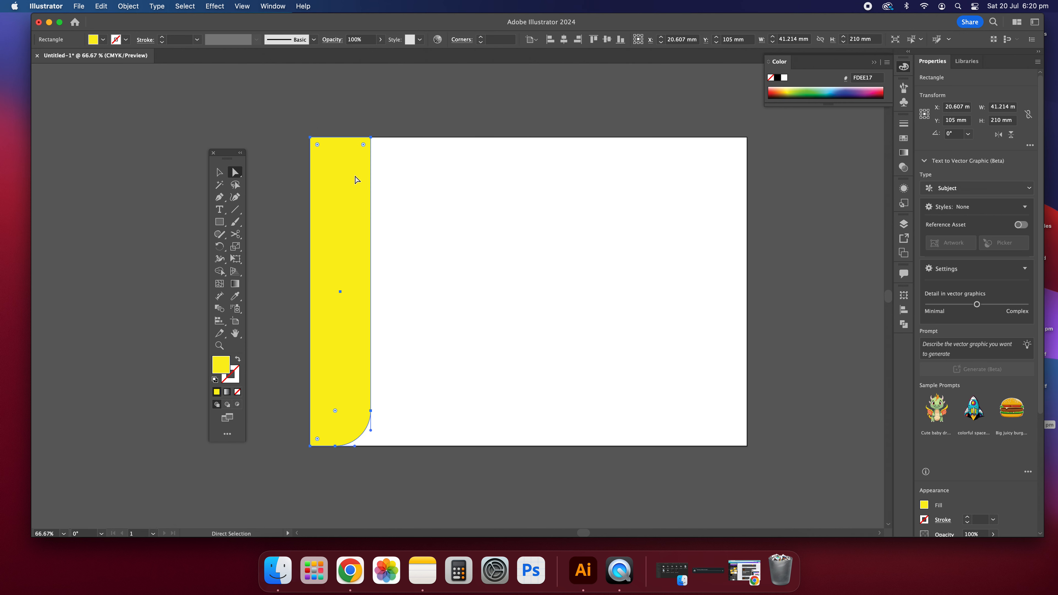
key("v")
left_click(283, 124)
left_click(239, 172)
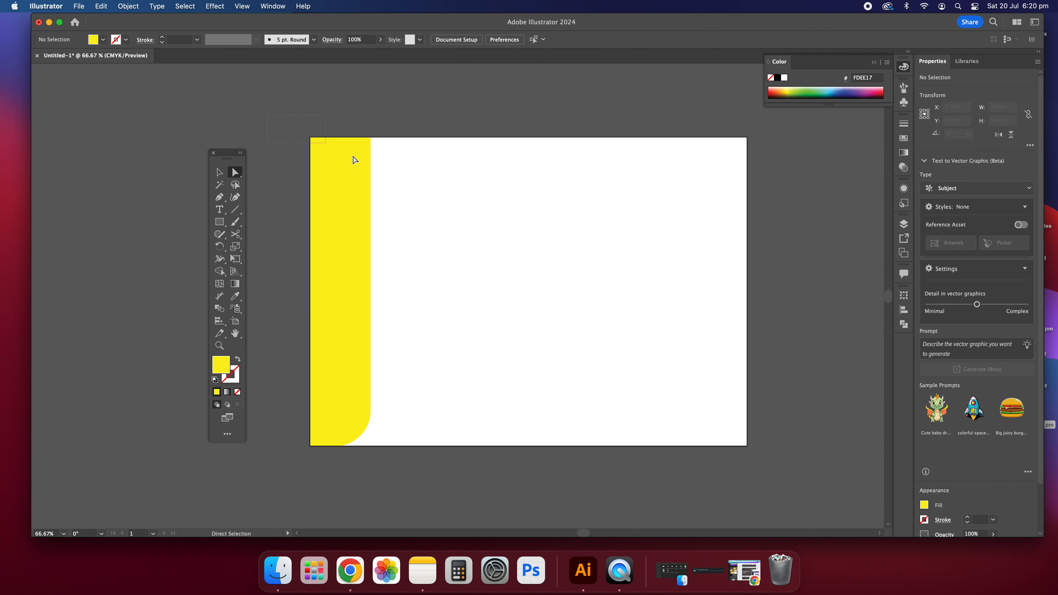
left_click(360, 159)
left_click_drag(364, 145, 354, 199)
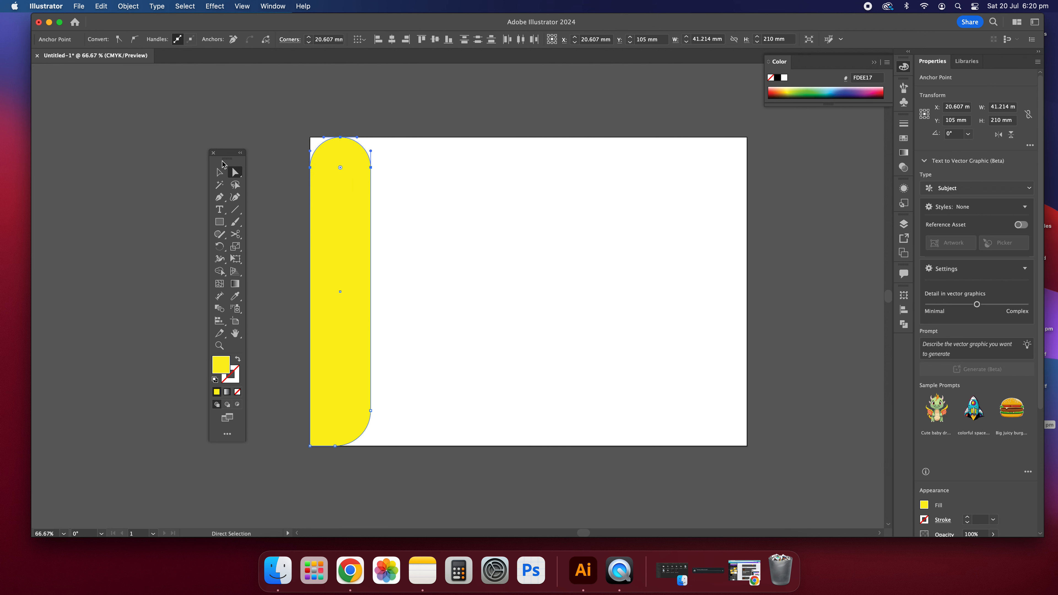
left_click(466, 172)
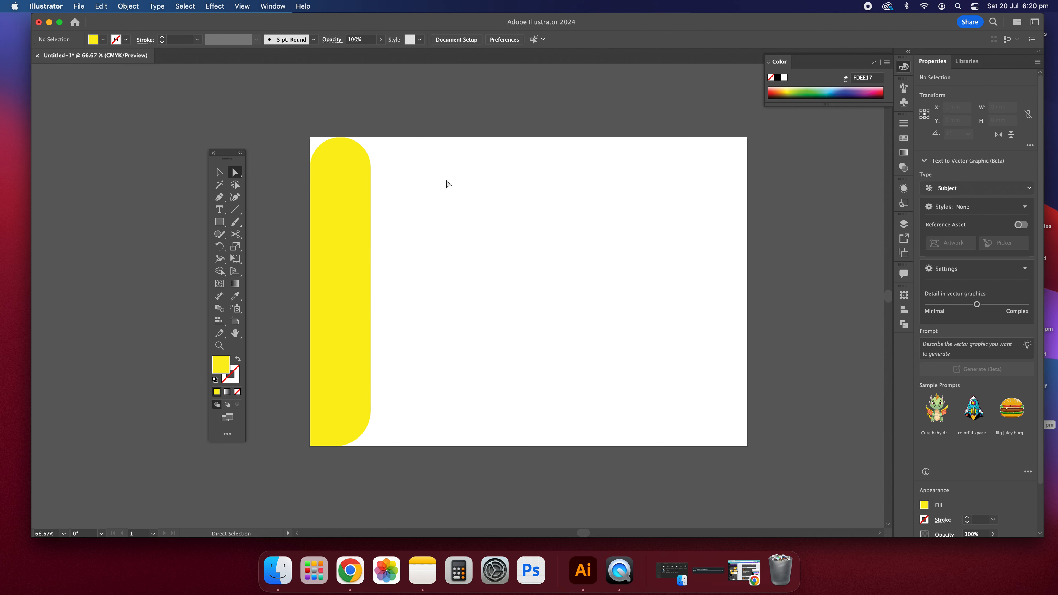
Shorten the yellow bar from its top and shift it right
left_click(353, 265)
left_click(220, 173)
left_click(539, 172)
left_click(359, 182)
left_click_drag(371, 138, 402, 192)
left_click(681, 218)
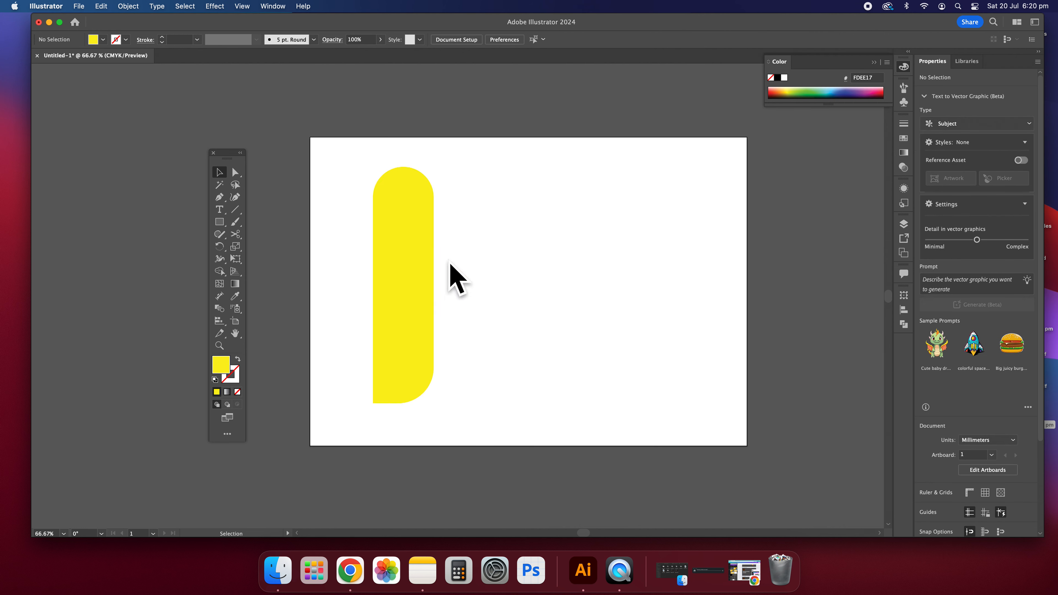
Try widening and rotating the bar, then undo the rotation
left_click(422, 186)
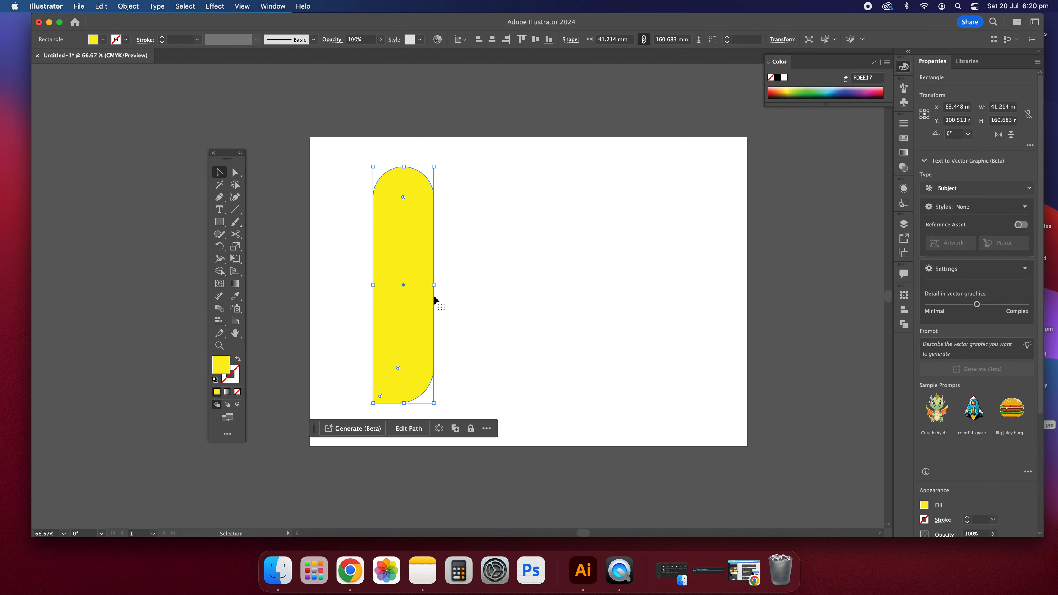
left_click_drag(435, 285, 406, 294)
left_click_drag(436, 287, 508, 287)
left_click(672, 296)
left_click(508, 288)
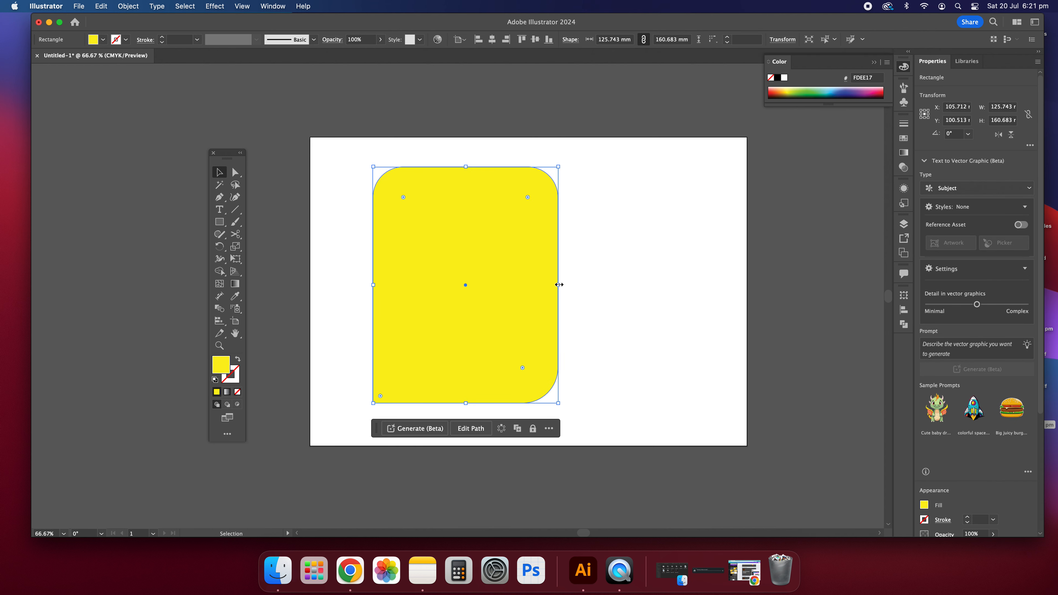
left_click_drag(559, 286, 442, 284)
key("z")
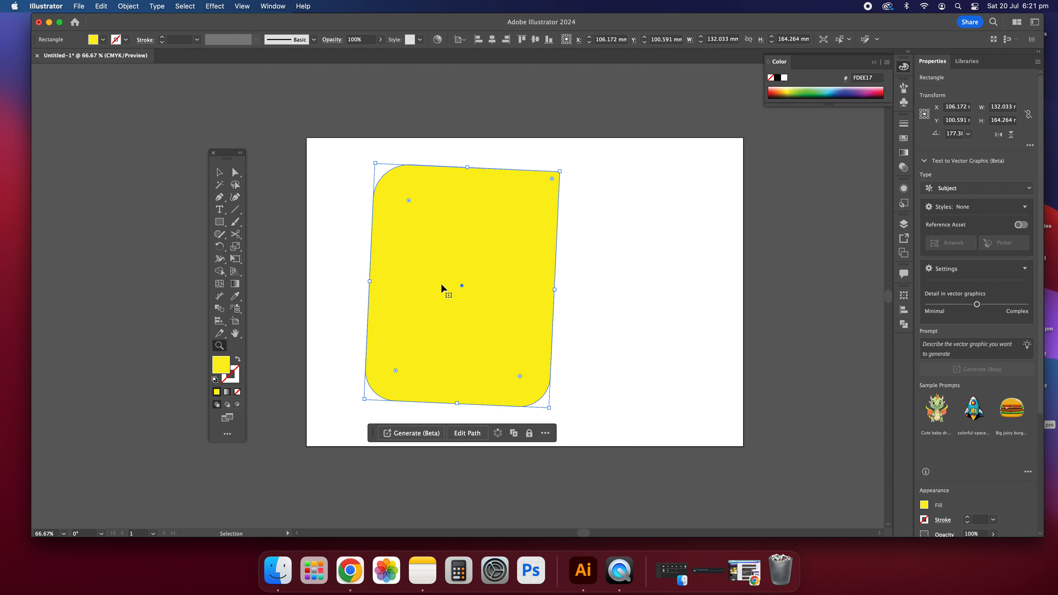
key("super+z")
Narrow the bar back to 41.21 mm wide and bring up the Pathfinder panel
left_click(219, 172)
left_click(336, 152)
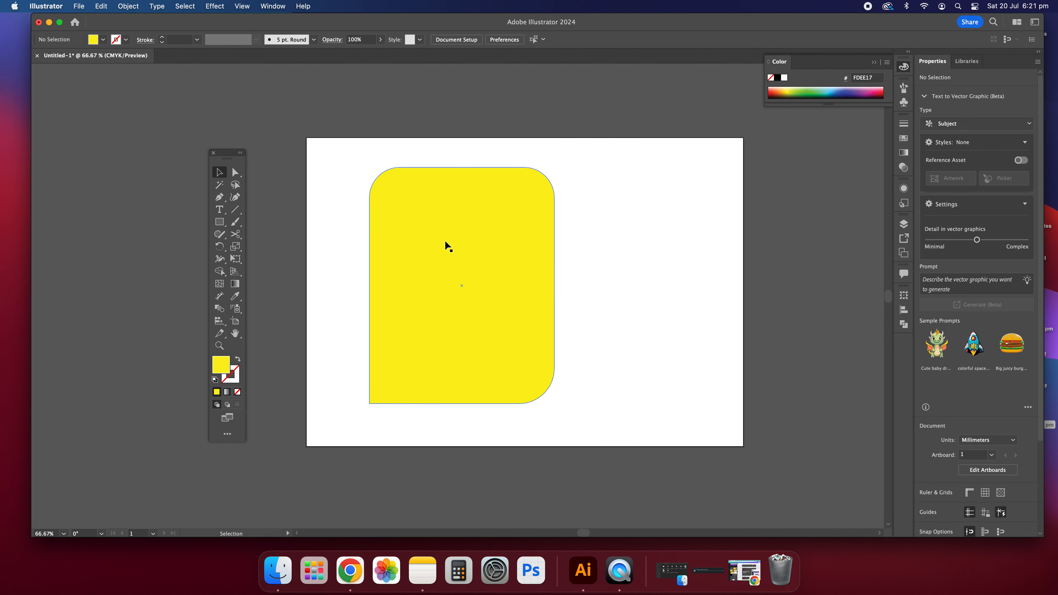
left_click(532, 260)
left_click_drag(556, 287, 417, 294)
left_click(503, 275)
scroll(398, 203, "right", 1)
left_click(399, 202)
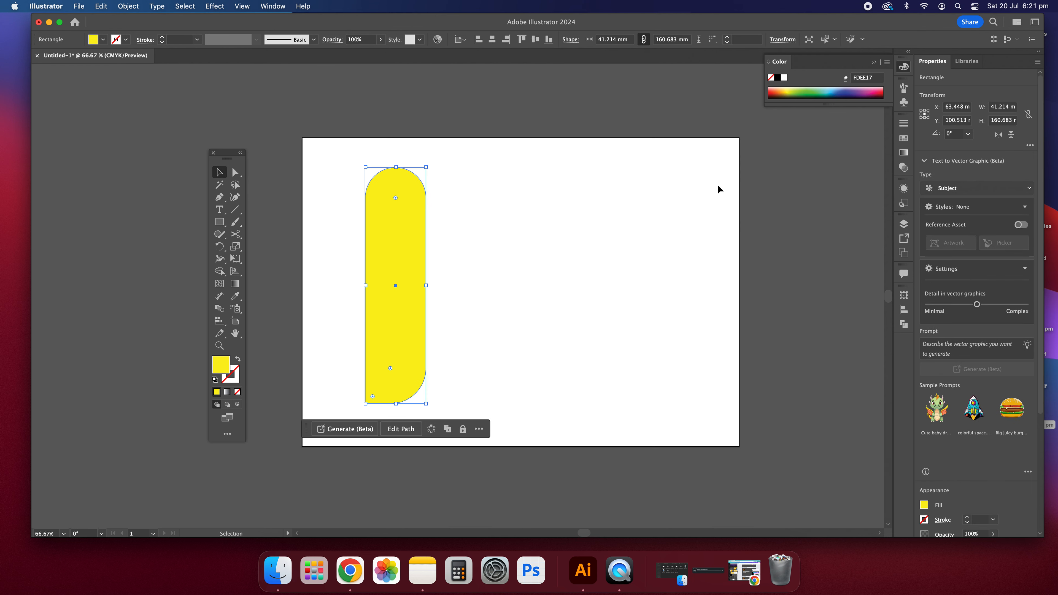
left_click(904, 323)
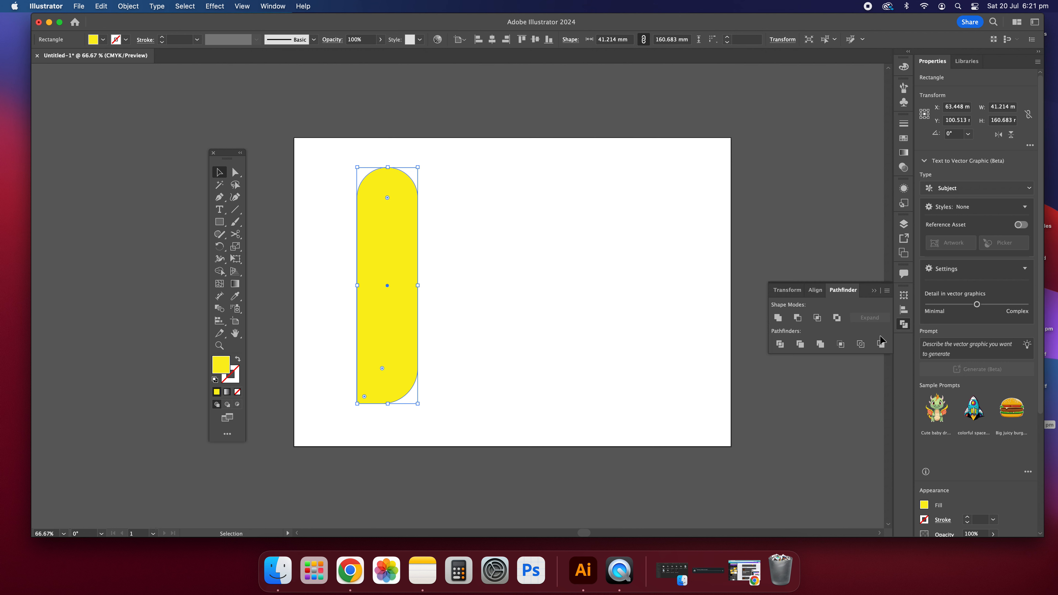
Unite the yellow pill into a single path in the Pathfinder panel
key("shift+super+a")
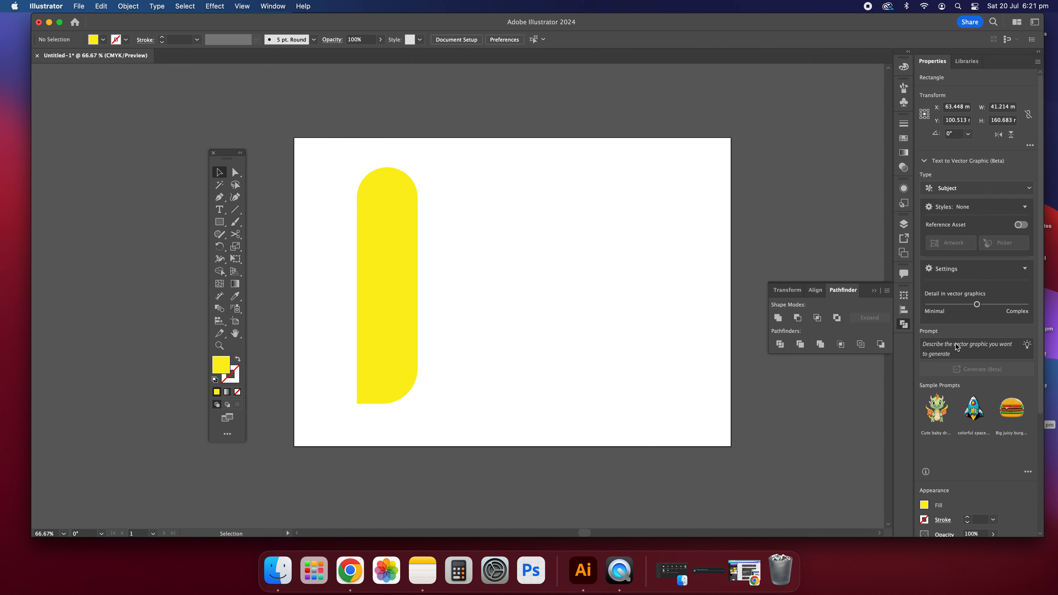
left_click(903, 324)
left_click(905, 326)
left_click(905, 325)
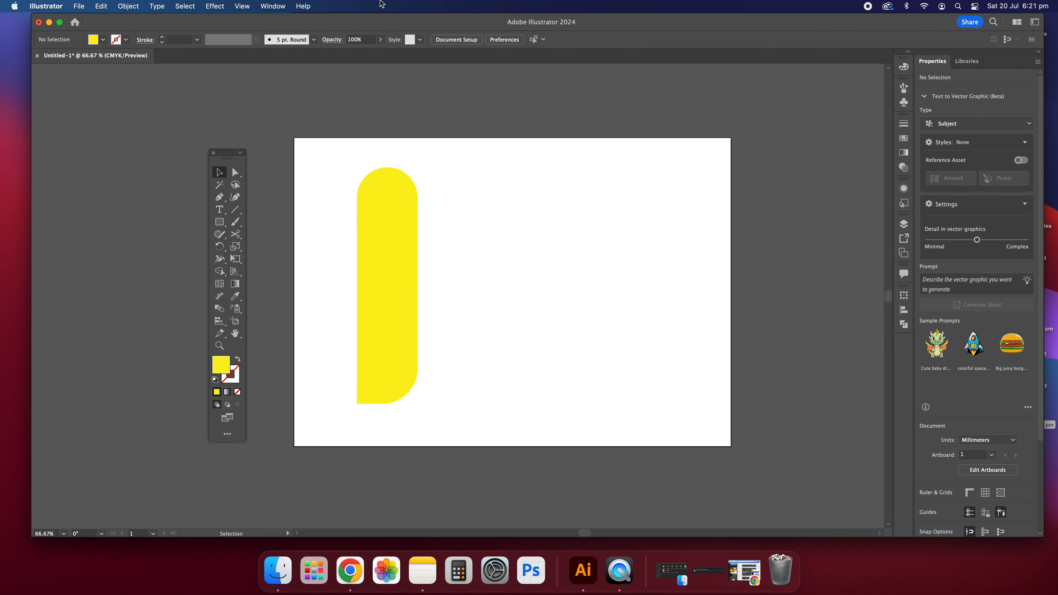
left_click(276, 10)
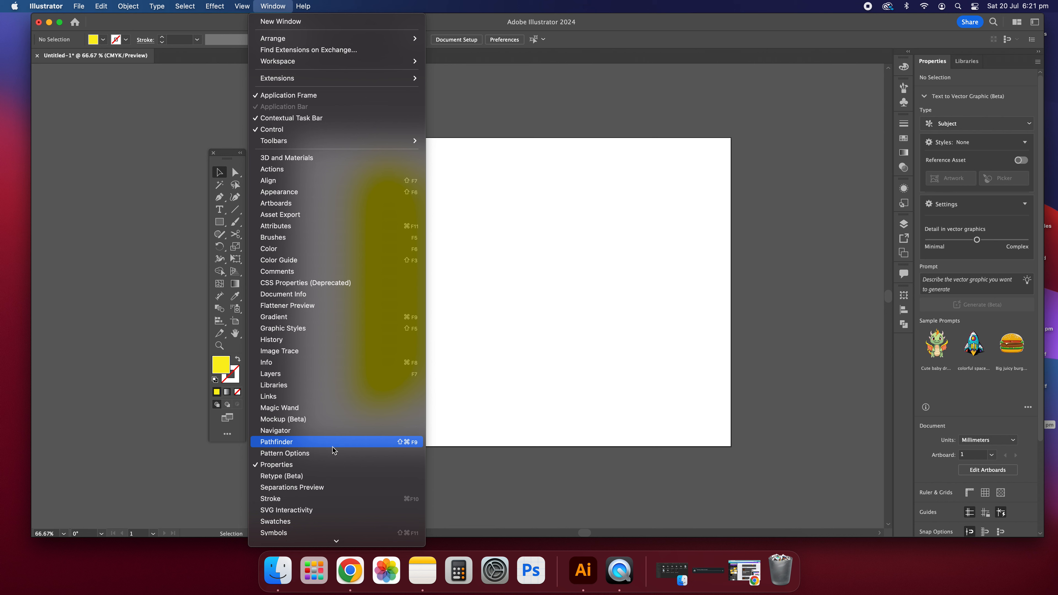
left_click(785, 306)
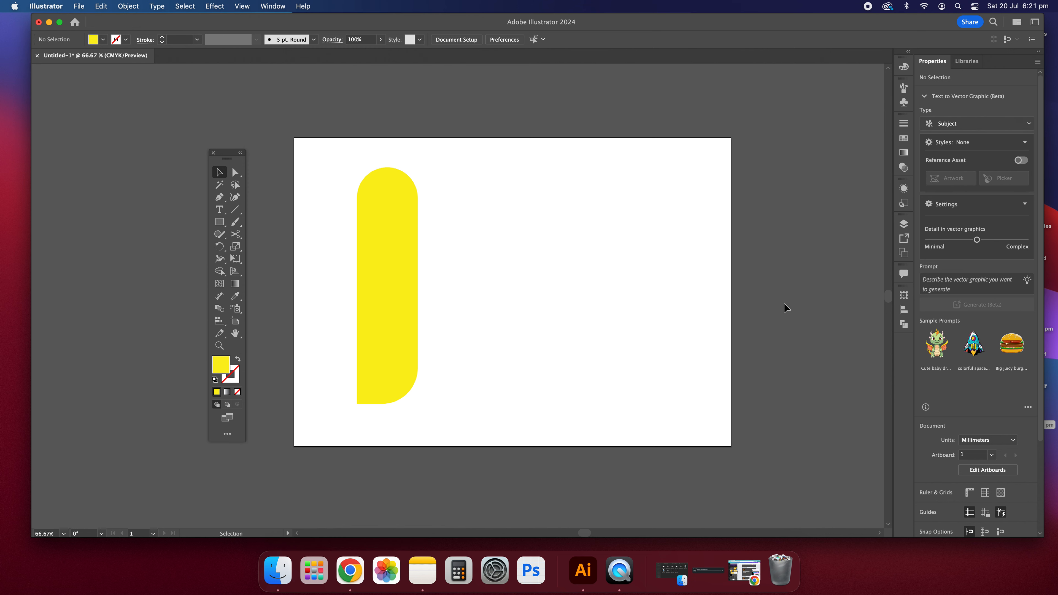
left_click(396, 267)
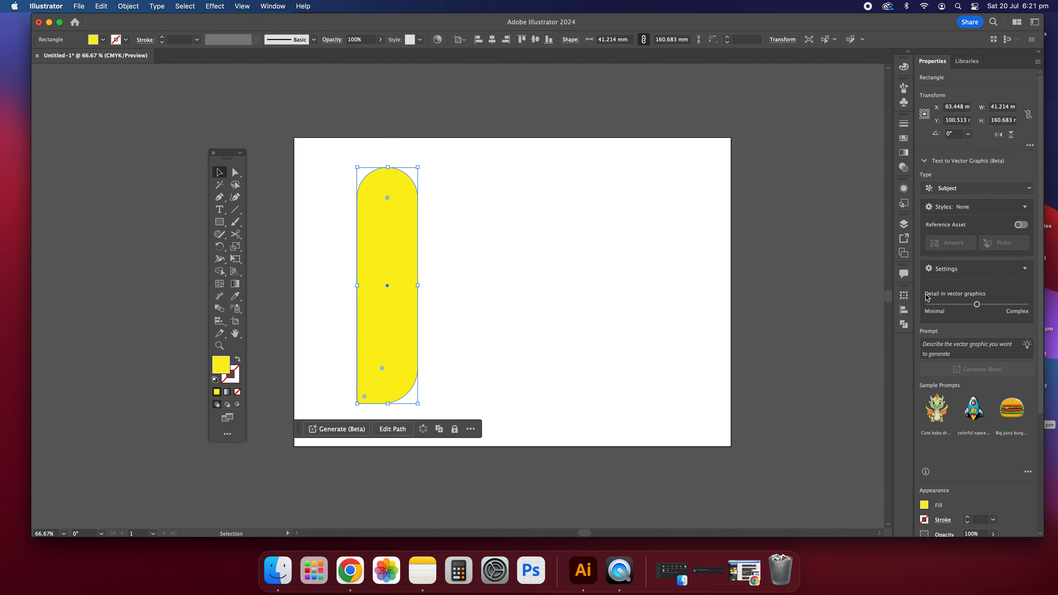
left_click(904, 325)
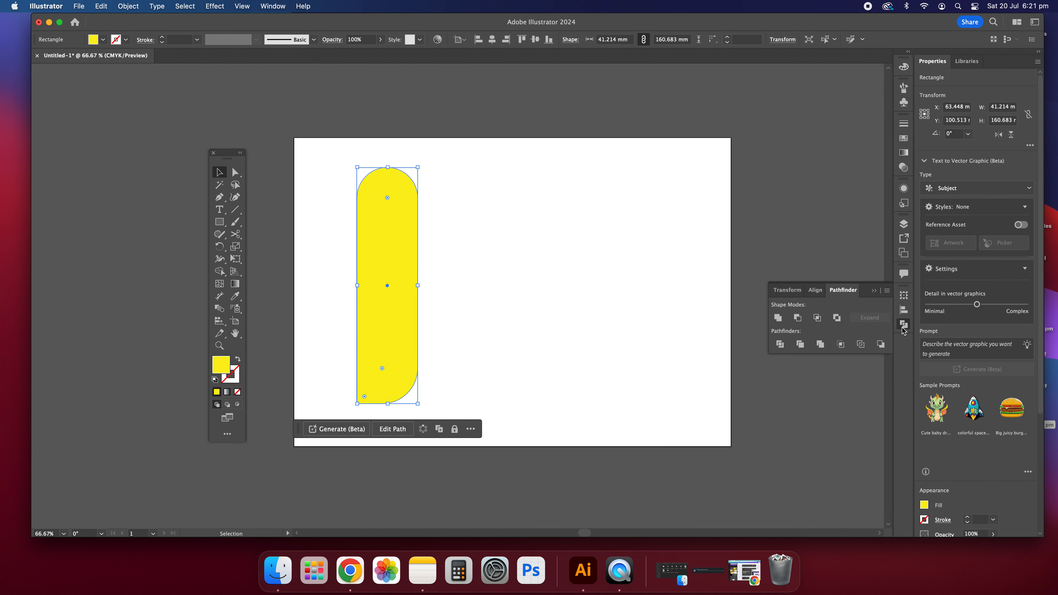
left_click(778, 321)
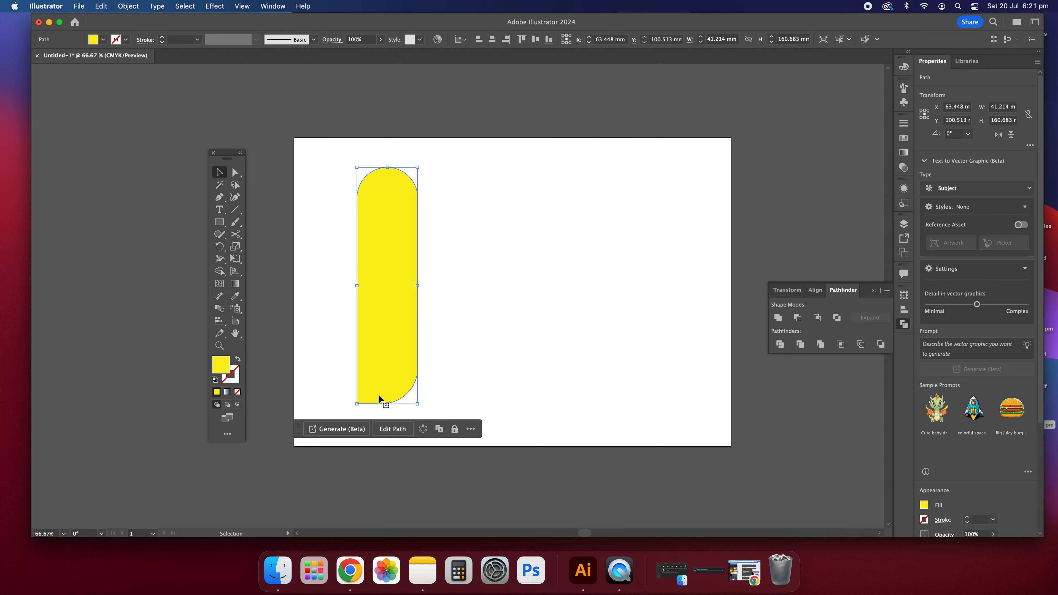
Scale the pill down to a 10.603 by 44.101 mm bar and add lorem ipsum text beside it
left_click(473, 318)
left_click(412, 278)
mouse_move(417, 286)
left_mouse_down()
mouse_move(378, 289)
mouse_move(440, 286)
mouse_move(396, 293)
mouse_move(437, 293)
mouse_move(414, 291)
left_mouse_up()
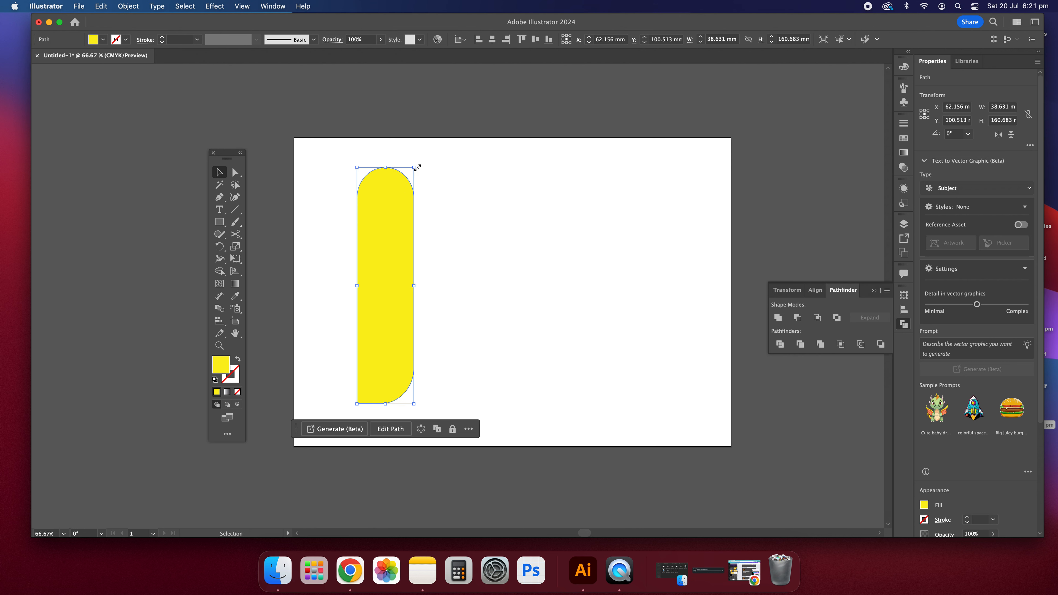
left_click_drag(417, 168, 532, 266)
left_click(406, 336)
left_click(415, 223)
left_click(219, 210)
key("Escape")
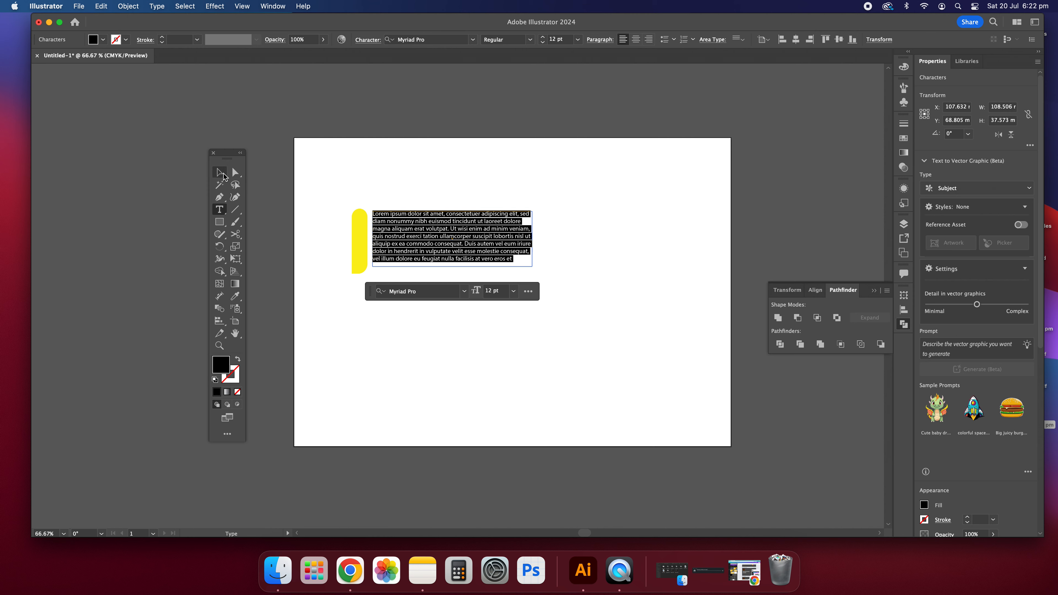
Marquee-select the yellow bar and lorem ipsum text and drag them to the artboard's bottom-left
left_click(469, 169)
left_click_drag(590, 333, 370, 184)
left_click_drag(400, 242, 366, 396)
left_click(630, 297)
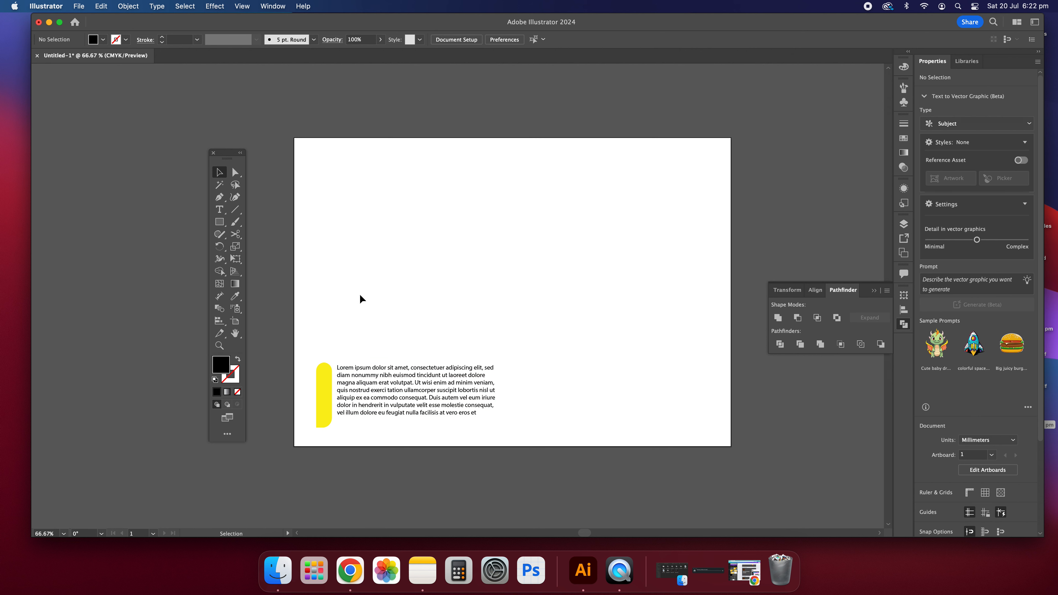
left_click(220, 222)
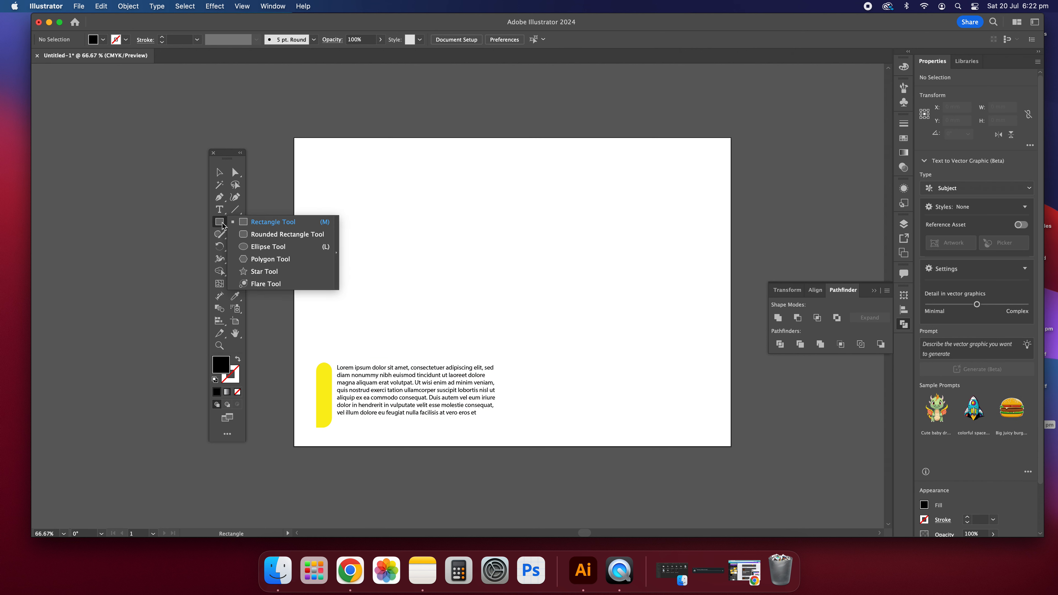
left_click(264, 259)
mouse_move(434, 226)
left_mouse_down()
mouse_move(475, 254)
mouse_move(468, 289)
mouse_move(390, 228)
mouse_move(412, 240)
mouse_move(393, 277)
mouse_move(475, 287)
mouse_move(450, 244)
mouse_move(507, 265)
left_mouse_up()
key("Up")
key("Up")
key("Up")
key("Up")
key("Up")
key("Down")
key("Down")
key("Down")
key("Down")
key("Down")
key("Down")
key("Down")
key("Down")
key("Up")
key("Up")
key("Up")
key("Up")
key("Up")
key("Up")
key("Up")
key("Up")
key("Up")
key("Up")
key("Up")
key("Up")
key("Up")
key("v")
left_click(320, 145)
left_click_drag(457, 211, 450, 236)
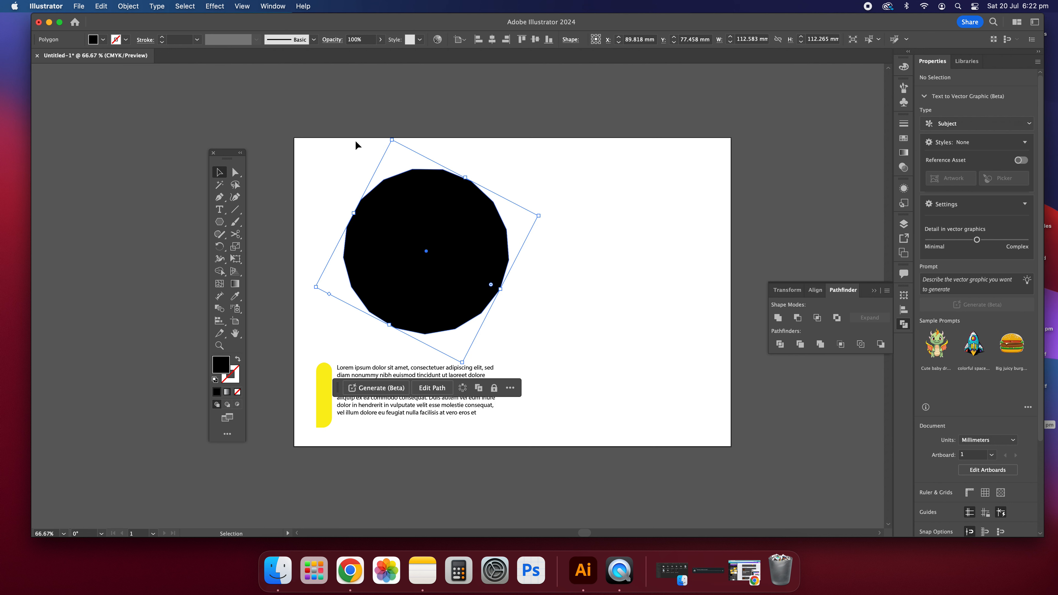
key("BackSpace")
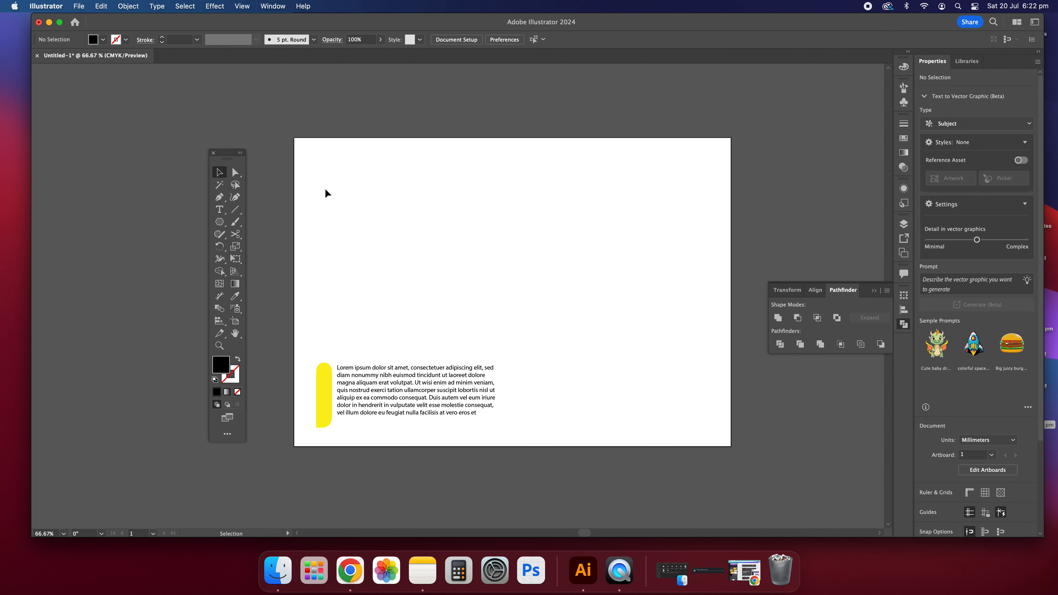
left_click_drag(220, 223, 274, 222)
Drag a black rectangle and resize it into a 70.718 mm square above the text
left_click_drag(346, 198, 524, 319)
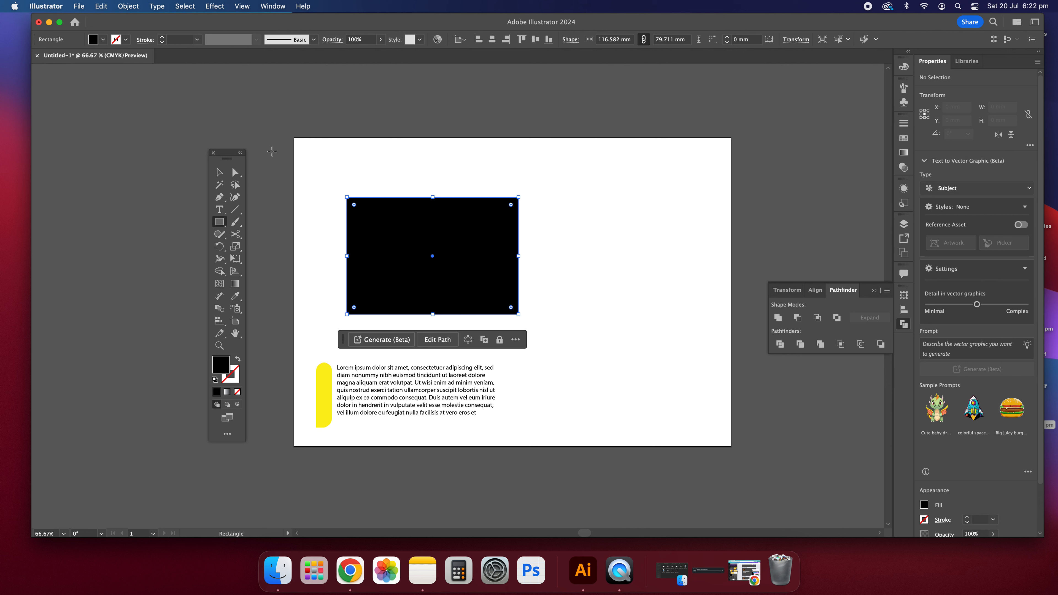
left_click(219, 172)
left_click(442, 185)
left_click(437, 220)
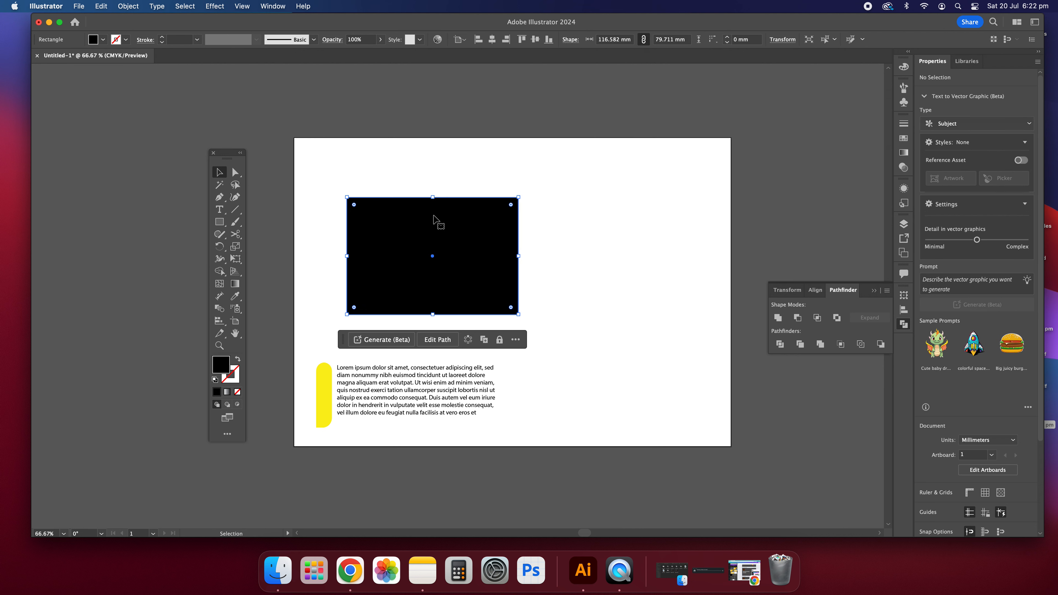
left_click_drag(518, 197, 468, 207)
mouse_move(469, 315)
left_mouse_down()
mouse_move(497, 333)
mouse_move(466, 327)
left_mouse_up()
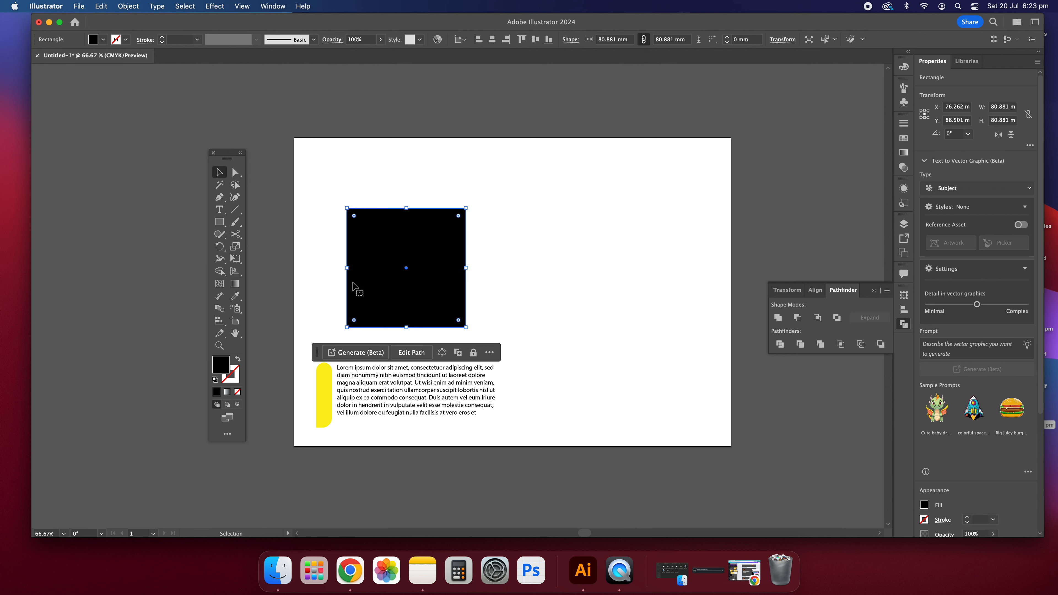
mouse_move(347, 208)
left_mouse_down()
mouse_move(385, 225)
mouse_move(469, 318)
mouse_move(336, 213)
left_mouse_up()
left_click_drag(376, 245, 361, 223)
left_click(367, 184)
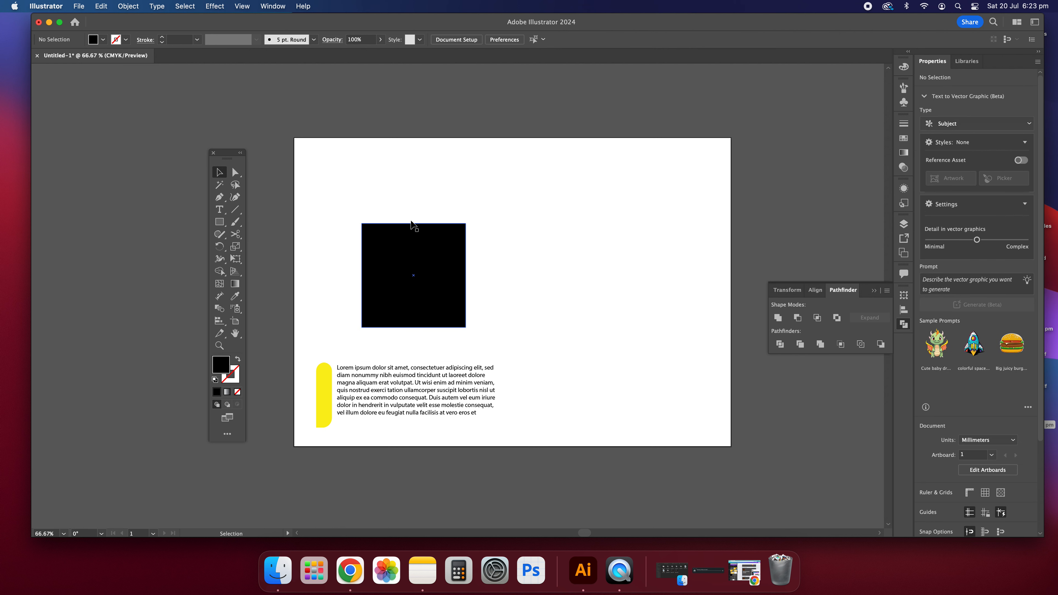
left_click(403, 256)
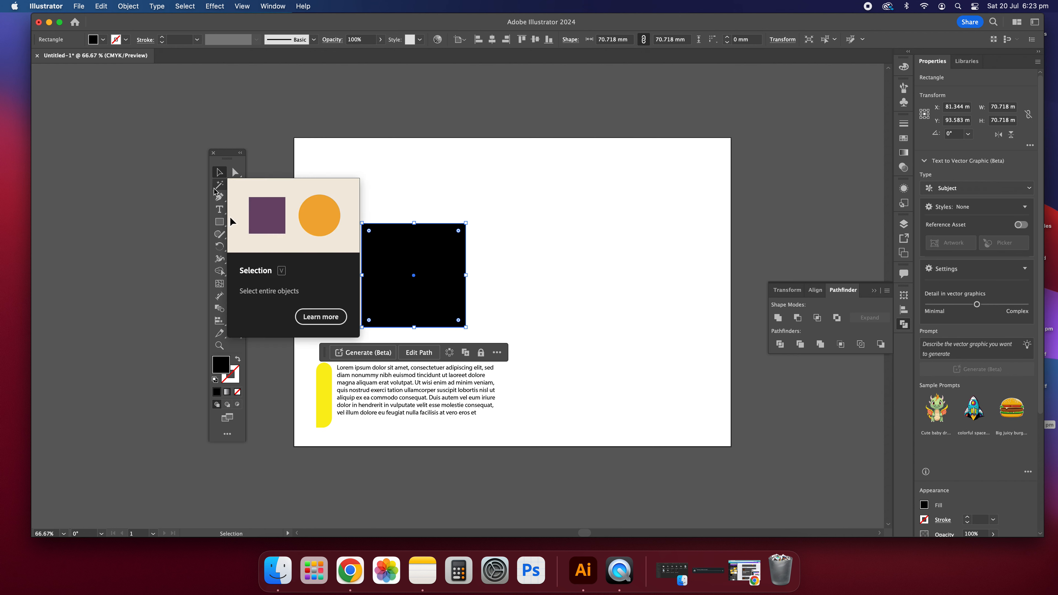
Round the black square's corners, then change them to a chamfer with a 41.769 mm radius
key("a")
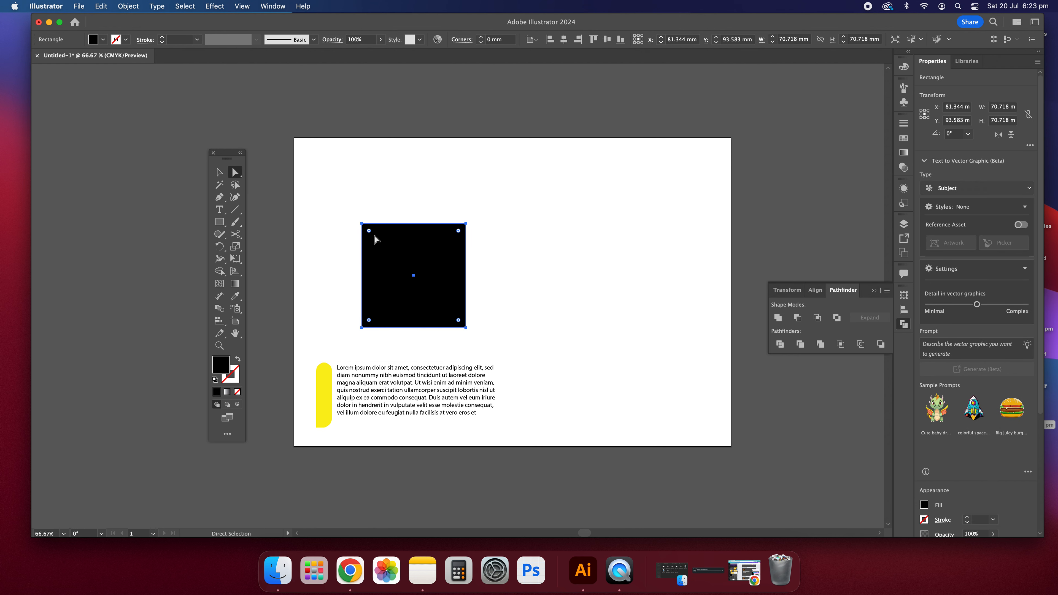
left_click_drag(372, 235, 423, 285)
double_click(424, 285)
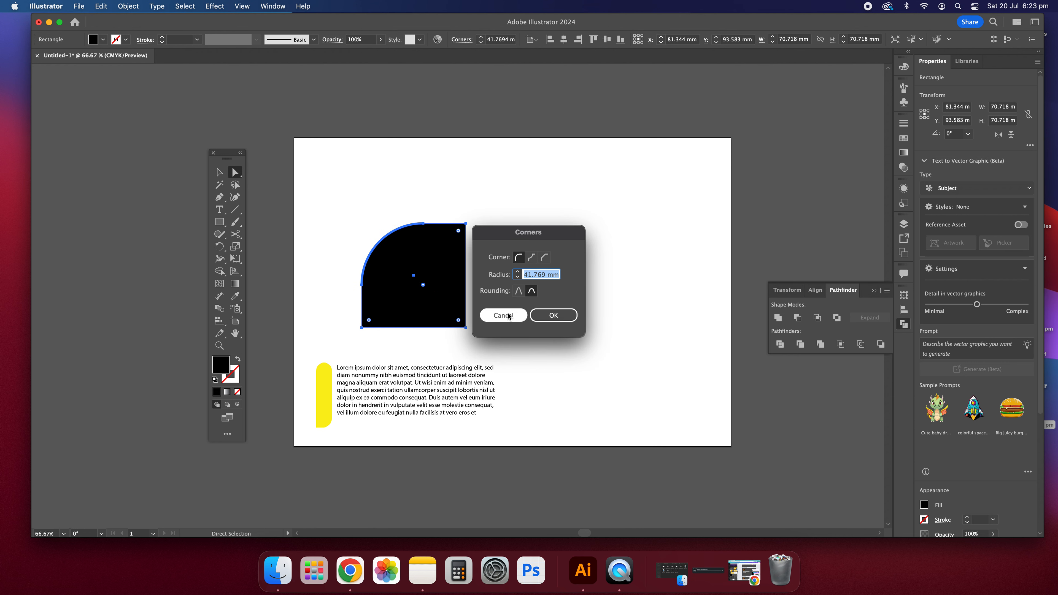
left_click(545, 259)
left_click(545, 259)
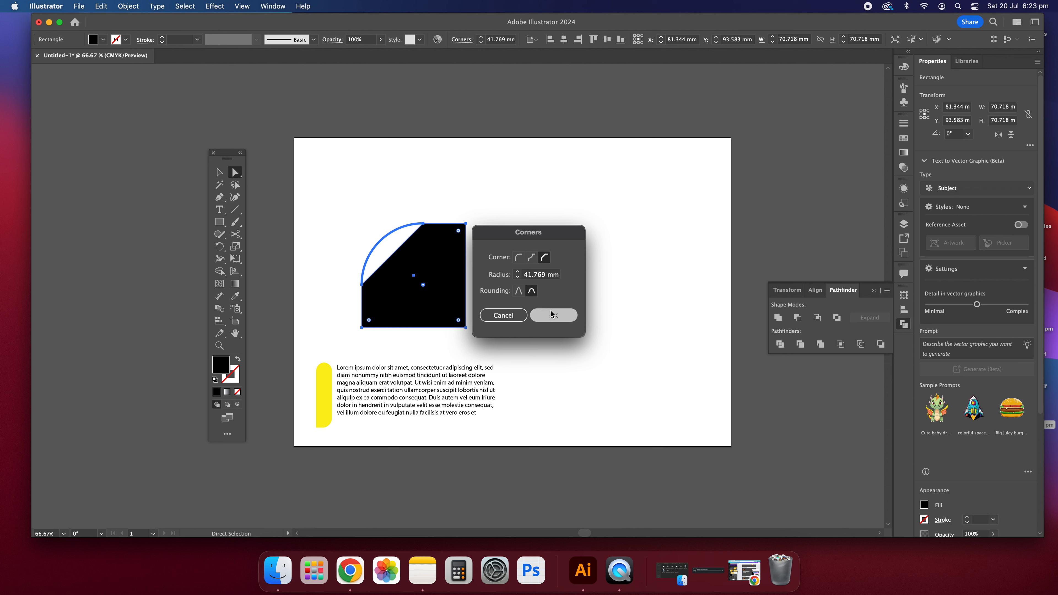
left_click(554, 315)
left_click(373, 178)
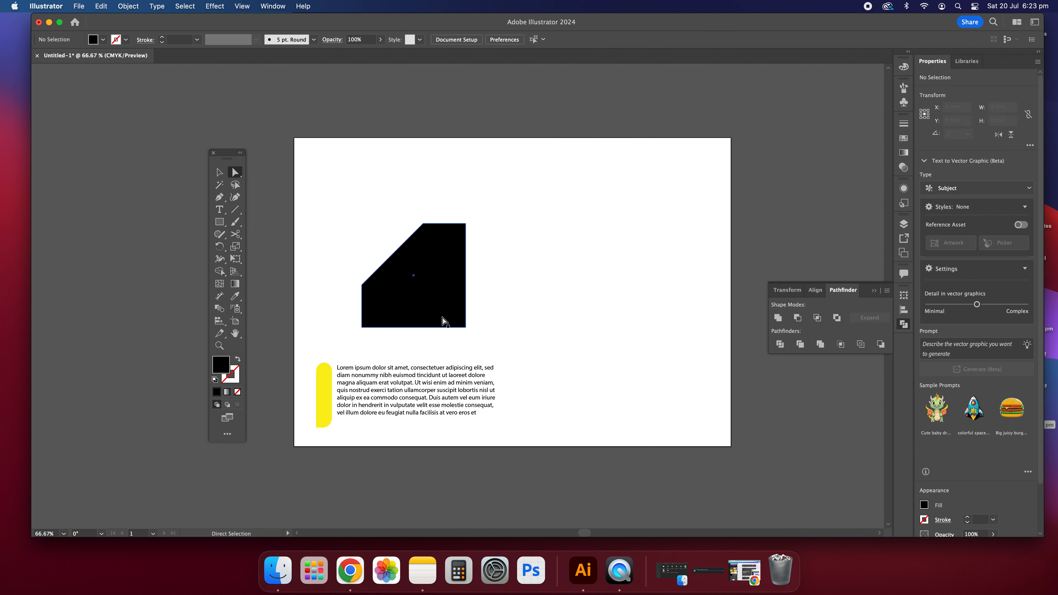
Move the bevelled shape up and left and rotate it about 43 degrees
left_click(221, 172)
mouse_move(442, 290)
left_mouse_down()
mouse_move(384, 208)
mouse_move(394, 236)
mouse_move(453, 280)
left_mouse_up()
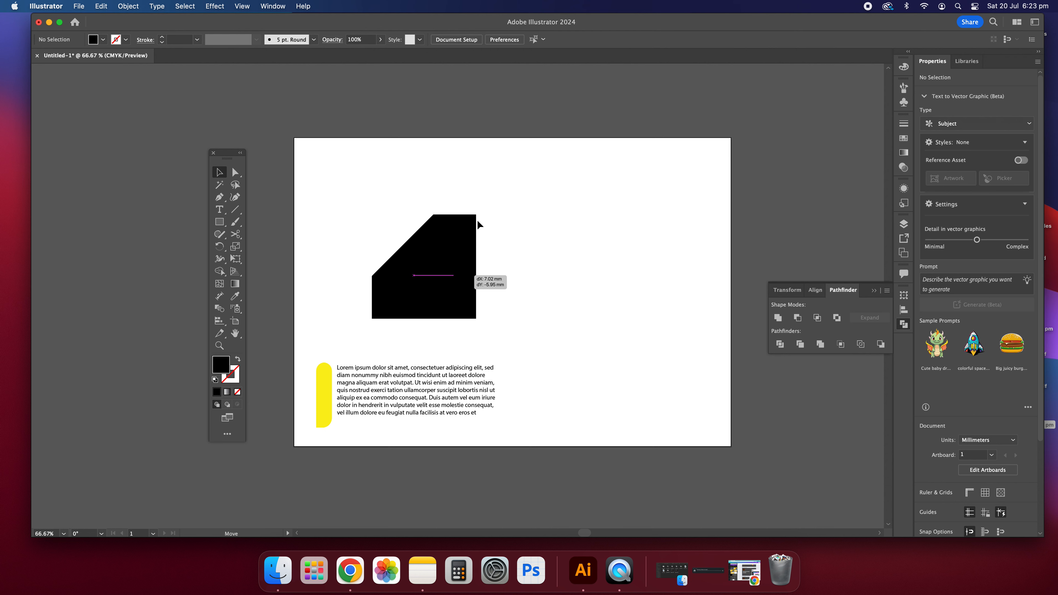
left_click_drag(480, 212, 514, 267)
left_click(538, 245)
left_click(462, 282)
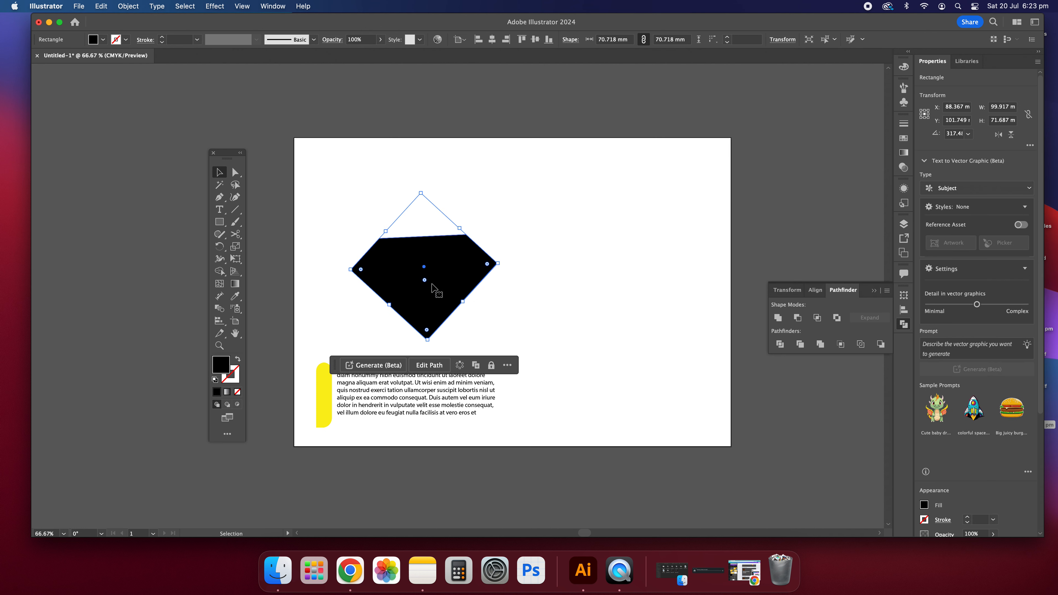
Stretch the rotated shape from its bottom edge, then delete it
left_click_drag(429, 341, 425, 254)
left_click(512, 320)
left_click(438, 258)
key("Delete")
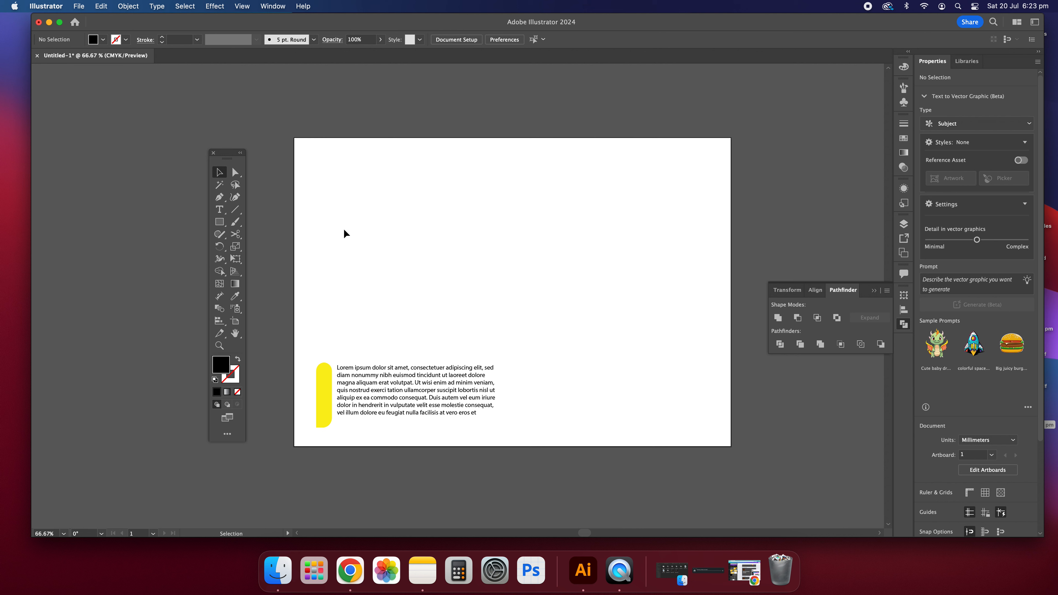
Draw a black rectangle above the lorem ipsum text
left_click(219, 198)
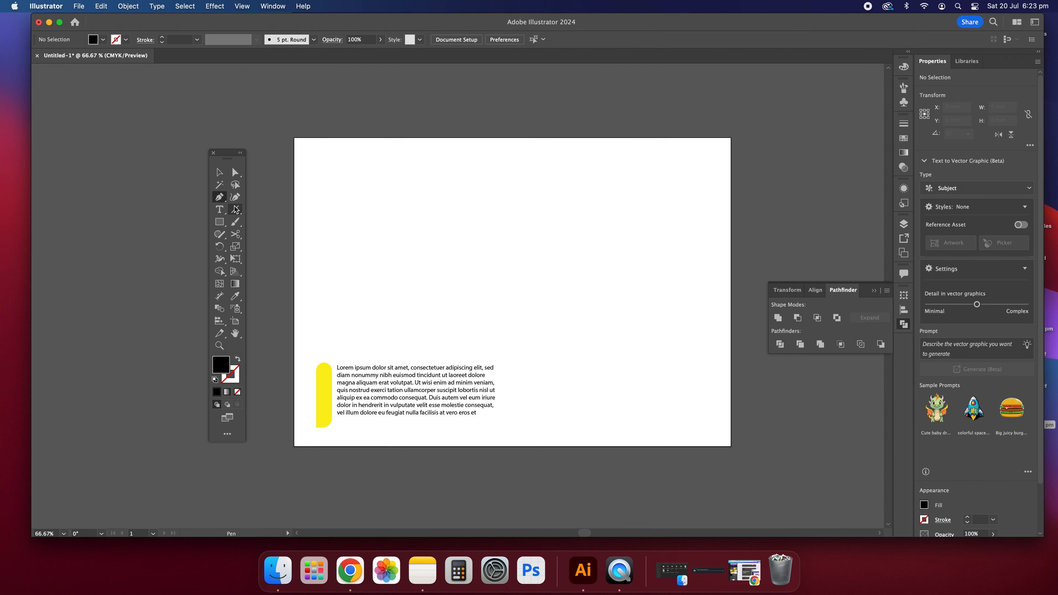
left_click(219, 173)
left_click(219, 222)
left_click_drag(391, 209, 468, 311)
left_click(219, 172)
left_click(440, 237)
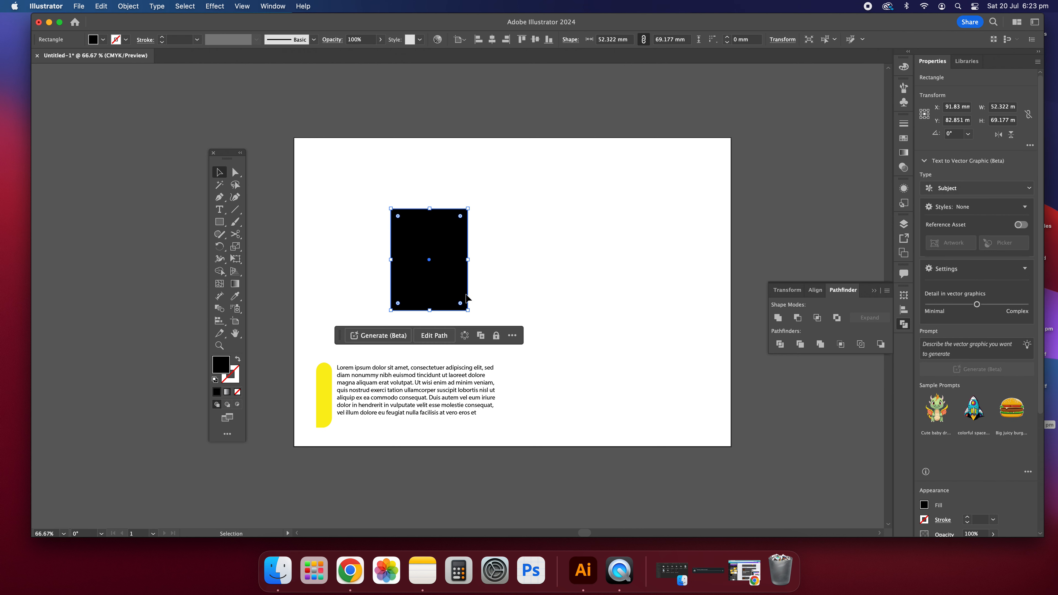
Pull the rectangle's top-right anchor outward to slant its right side, and round that corner
left_click(236, 172)
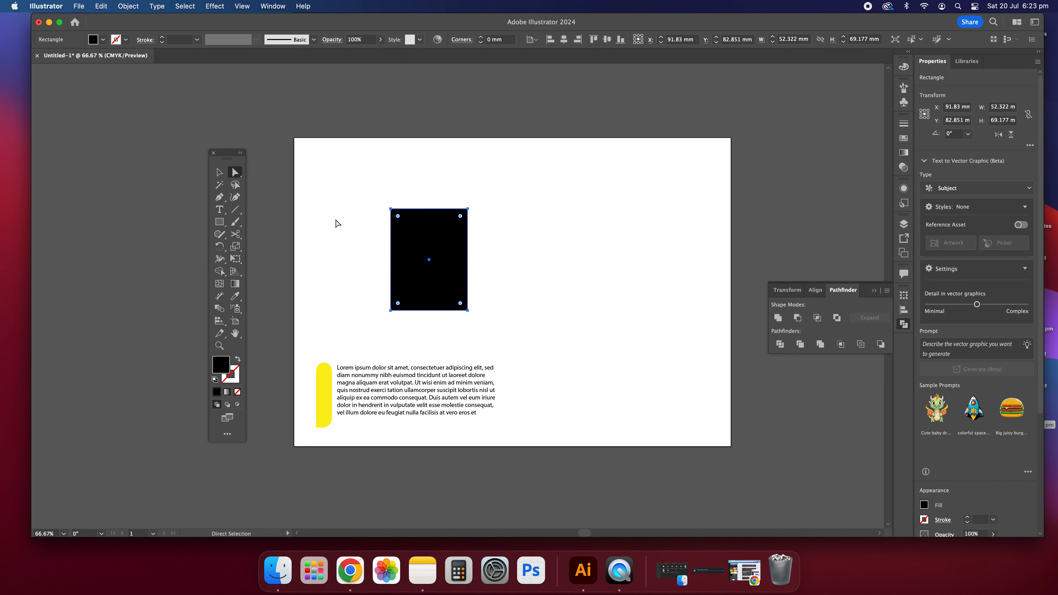
left_click_drag(467, 210, 548, 208)
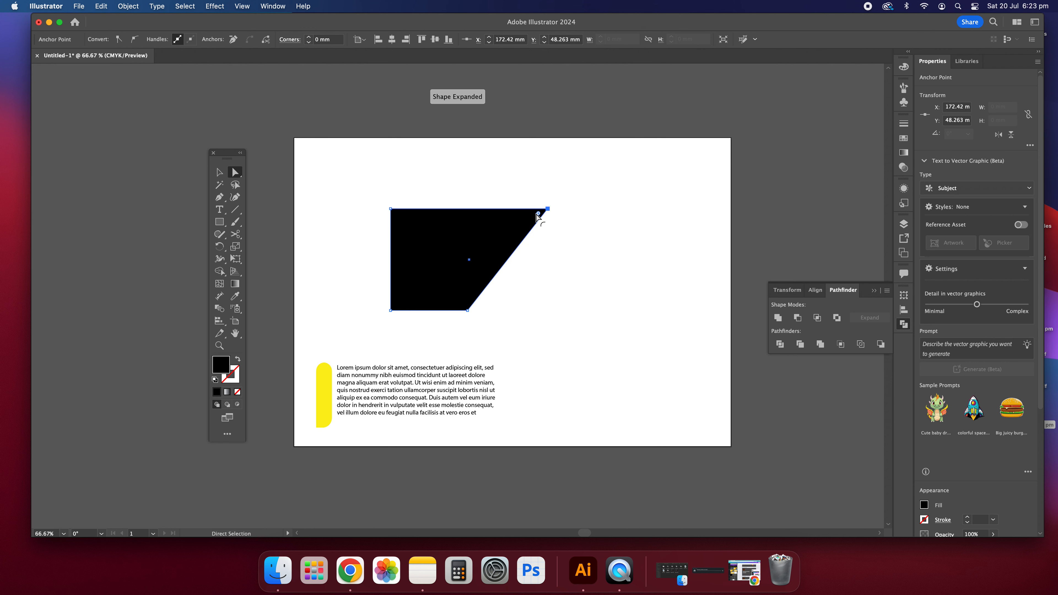
left_click_drag(538, 214, 505, 224)
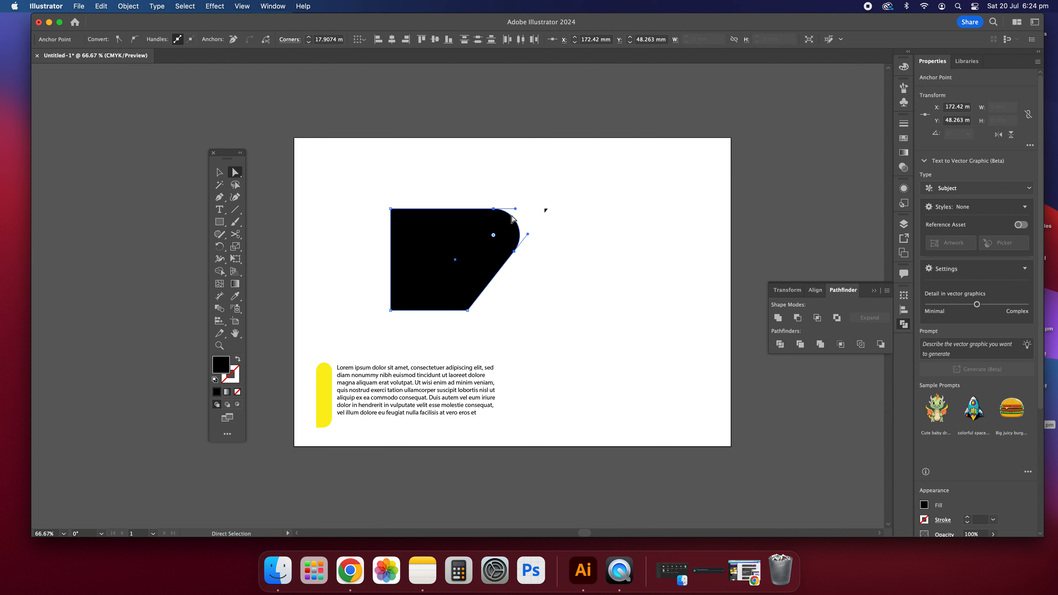
Move the slanted shape left into position above the text
left_click(219, 173)
left_click(523, 188)
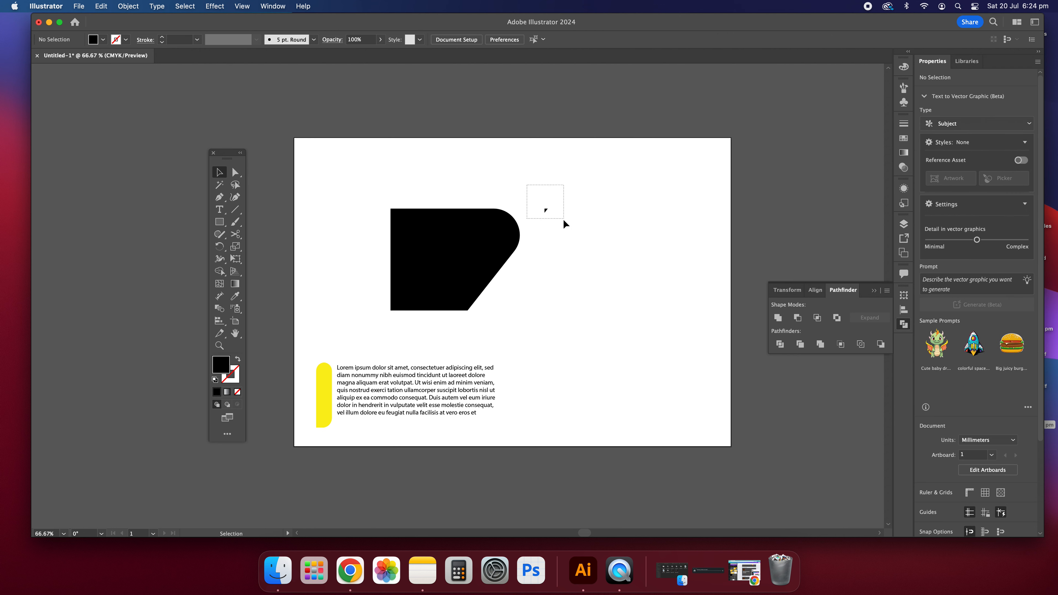
left_click_drag(463, 262, 404, 270)
left_click_drag(522, 259, 537, 257)
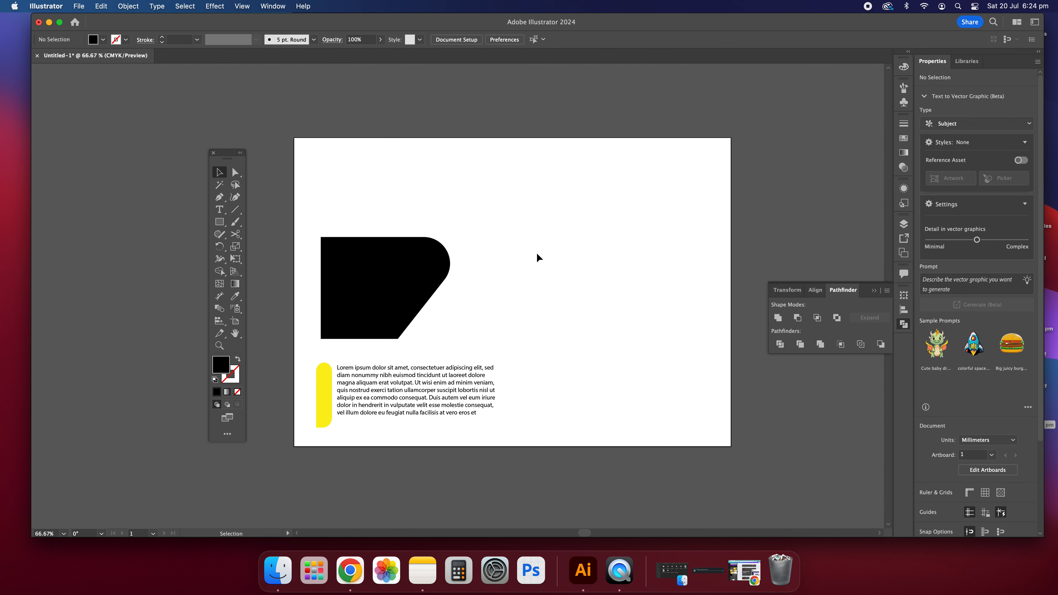